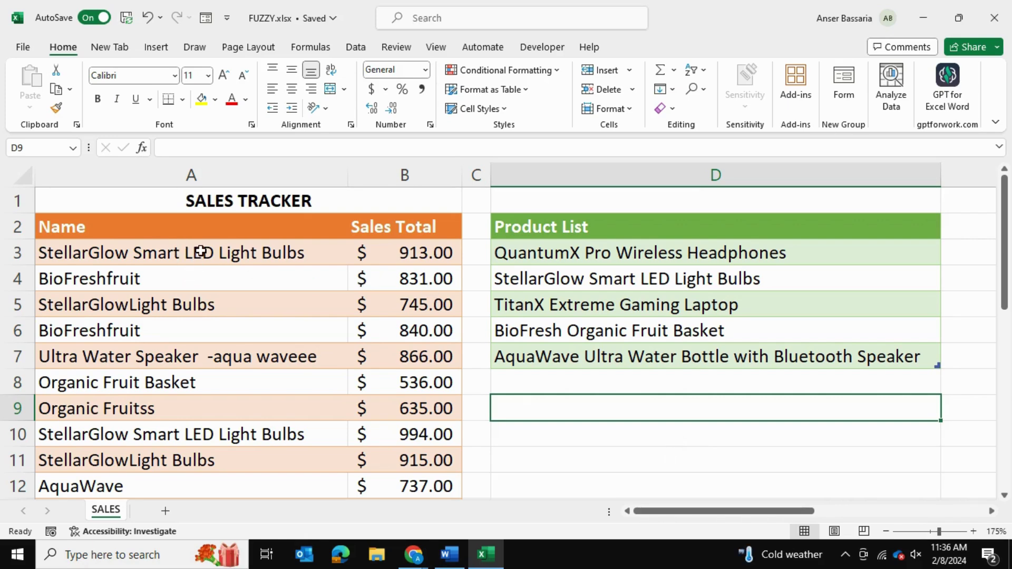
Review the messy sales names, sales totals and the five-item Product List entries.
left_click_drag(201, 251, 274, 359)
left_click_drag(388, 253, 381, 307)
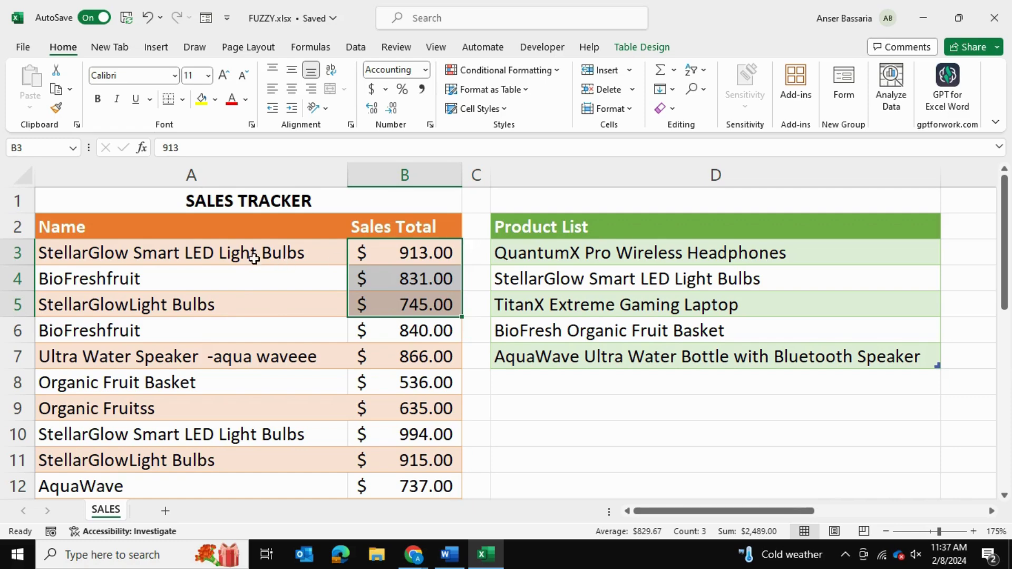
left_click_drag(256, 253, 271, 381)
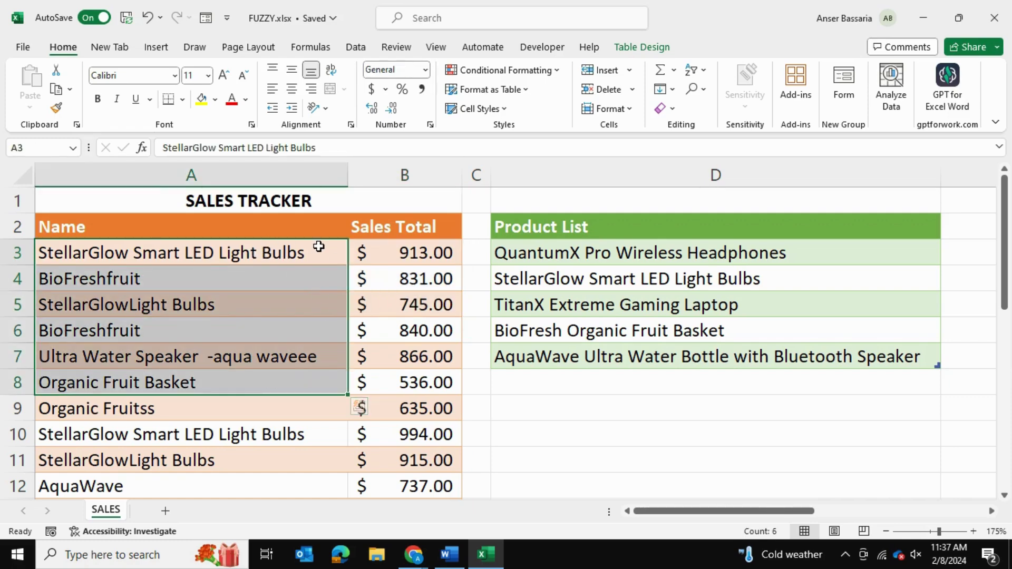
left_click(620, 254)
left_click_drag(619, 254, 603, 355)
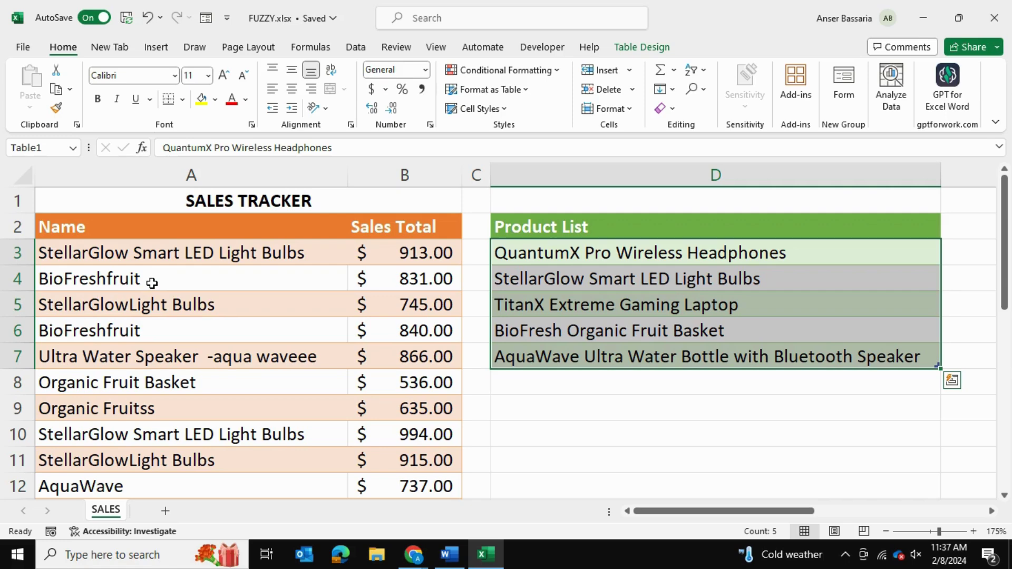
double_click(84, 279)
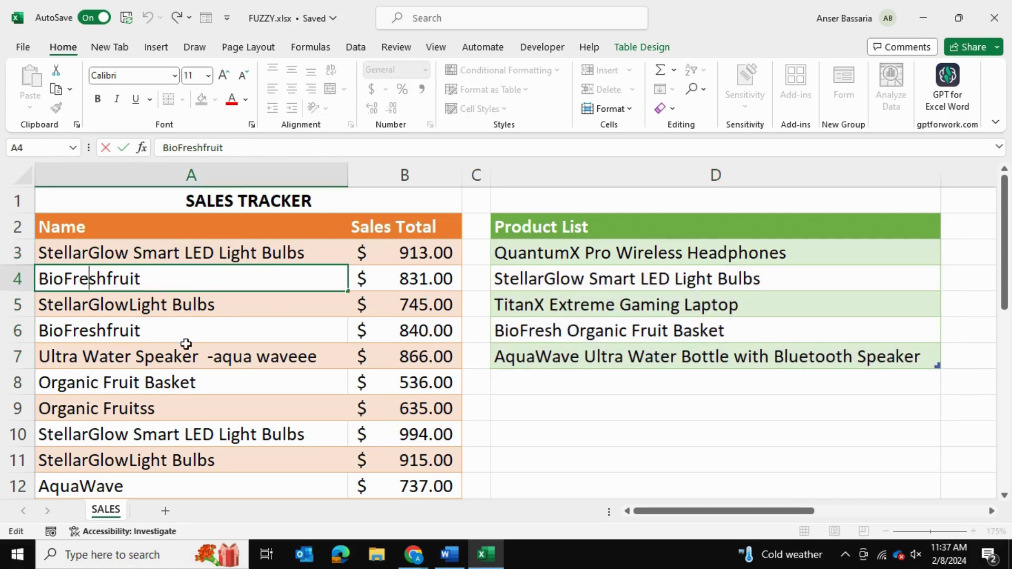
left_click(160, 411)
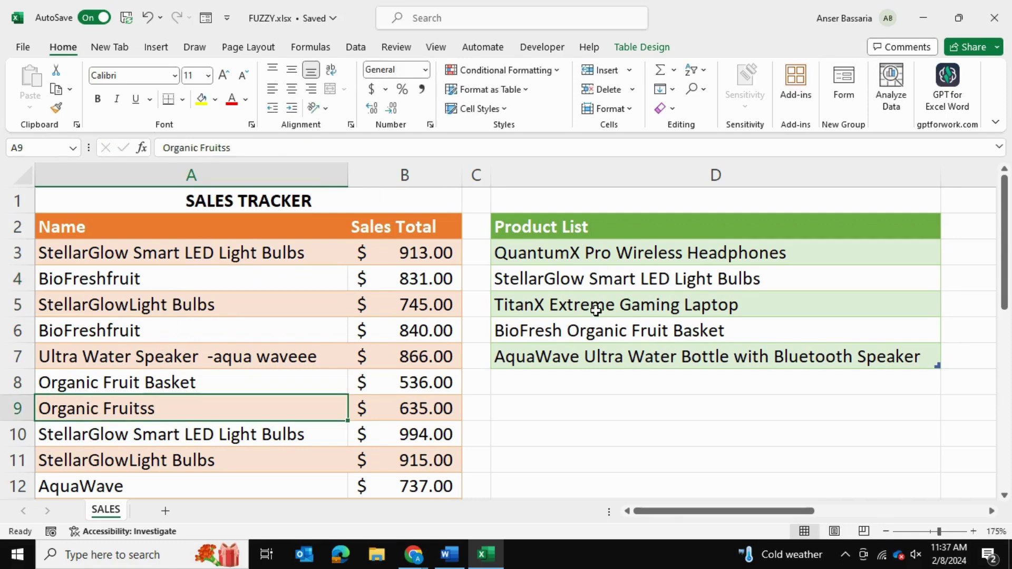
left_click(533, 335)
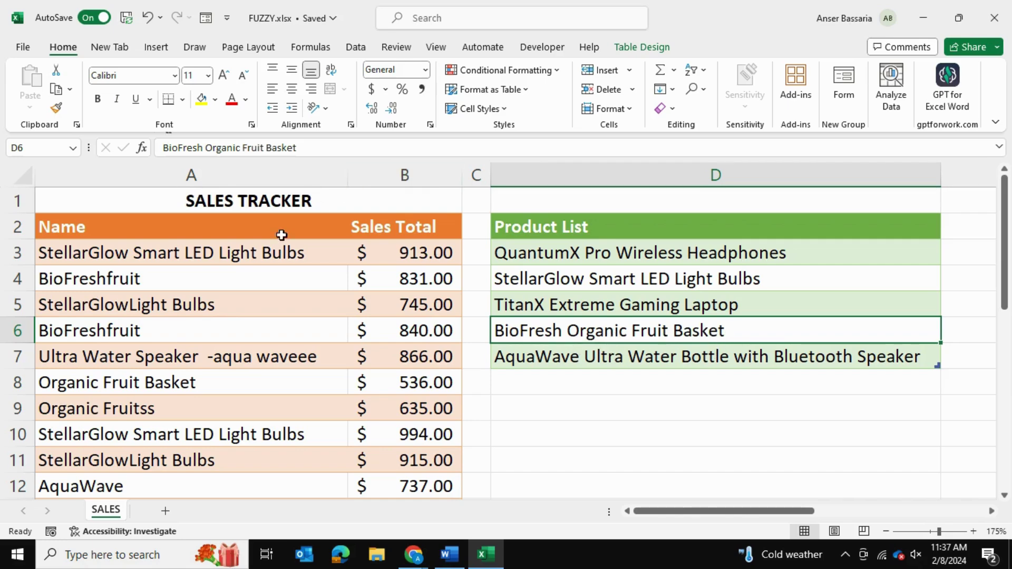
left_click(154, 485)
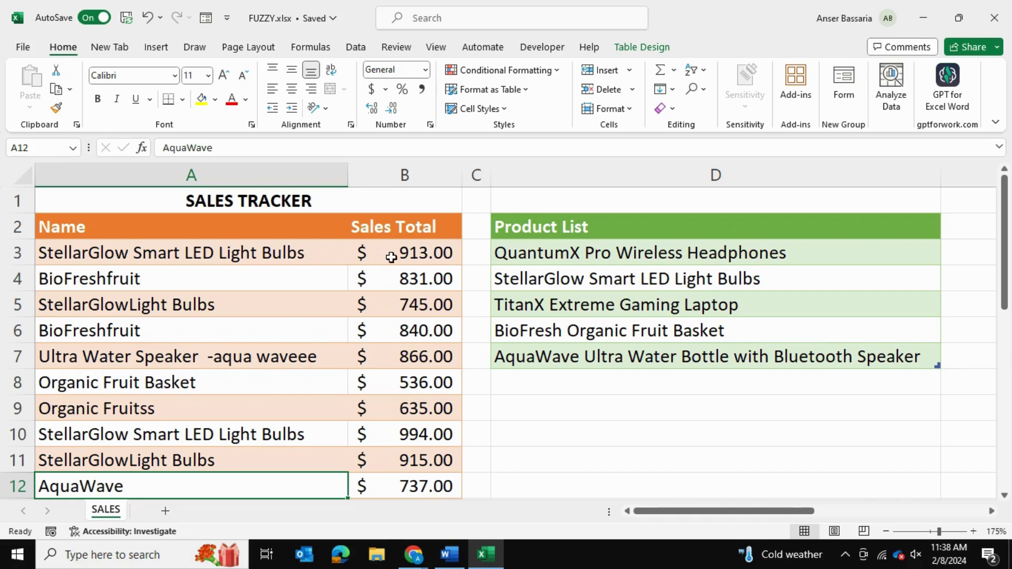
Load the sales table into Power Query as a connection-only query, Table2 (2).
left_click(265, 255)
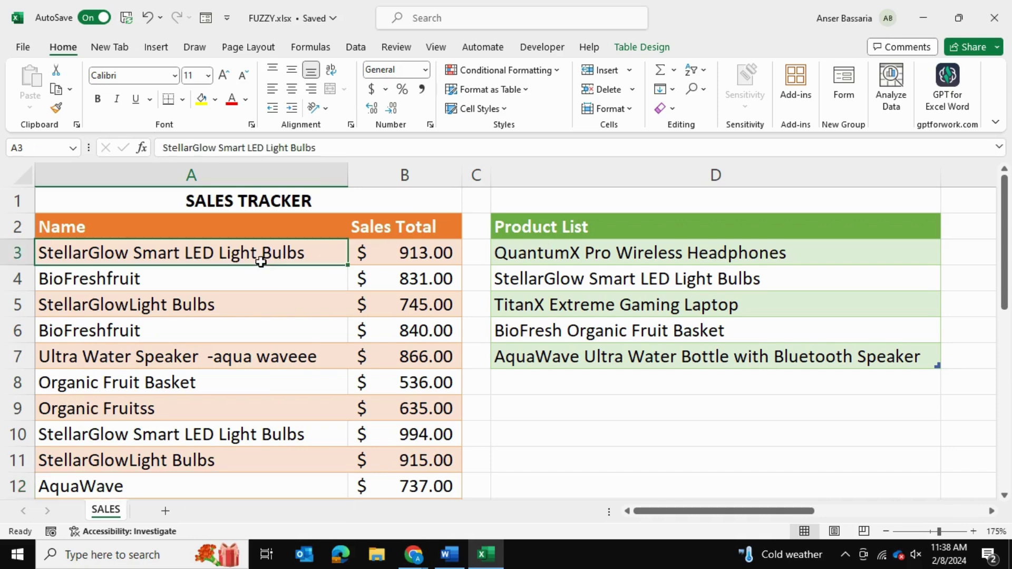
left_click(356, 47)
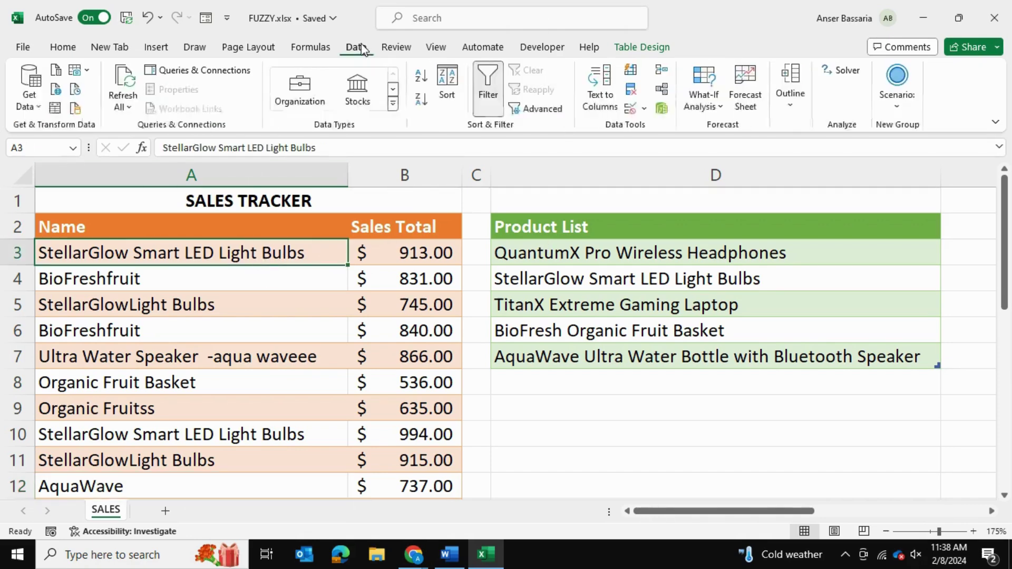
left_click(56, 108)
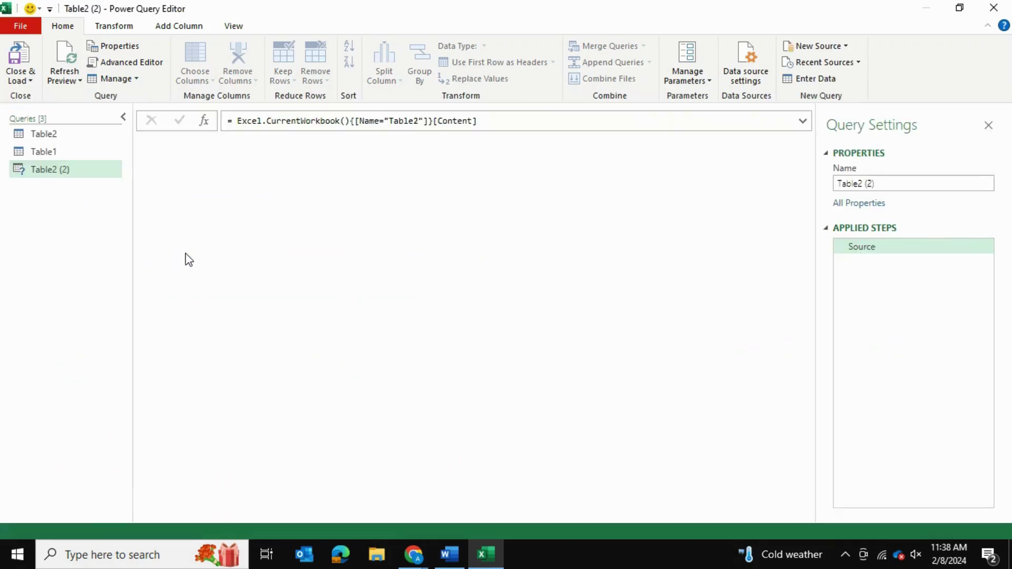
left_click(17, 81)
left_click(55, 96)
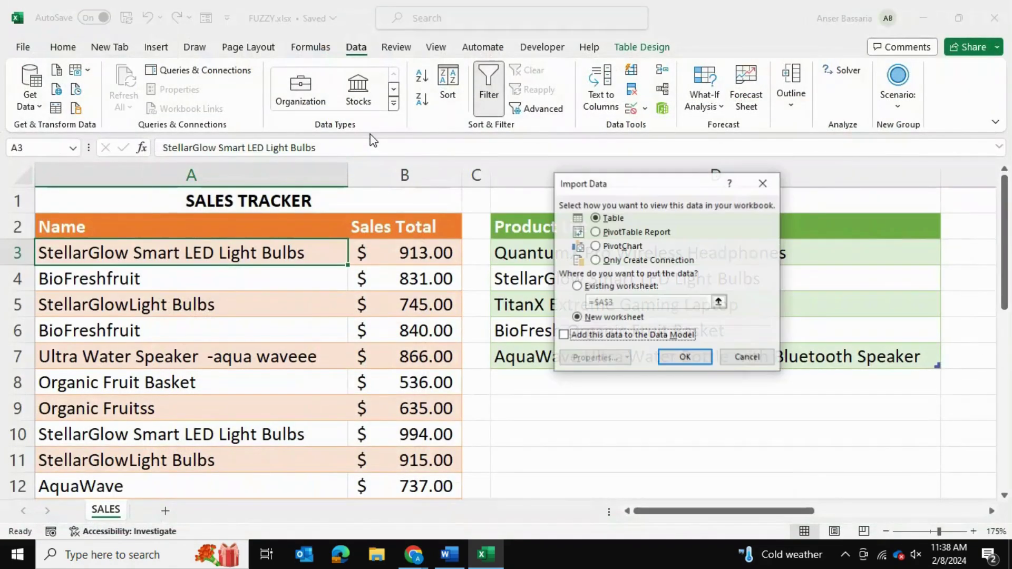
left_click(650, 262)
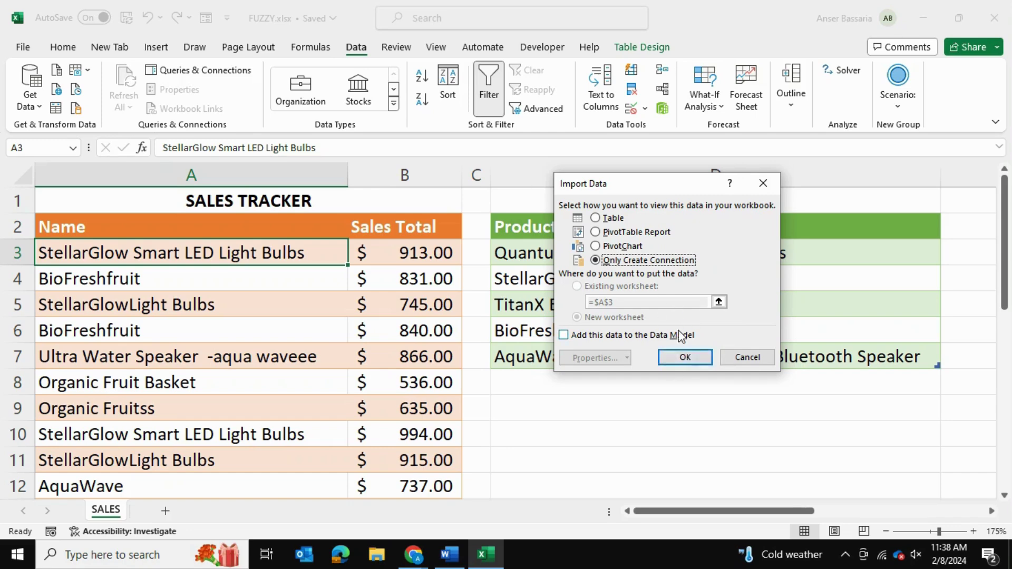
left_click(759, 182)
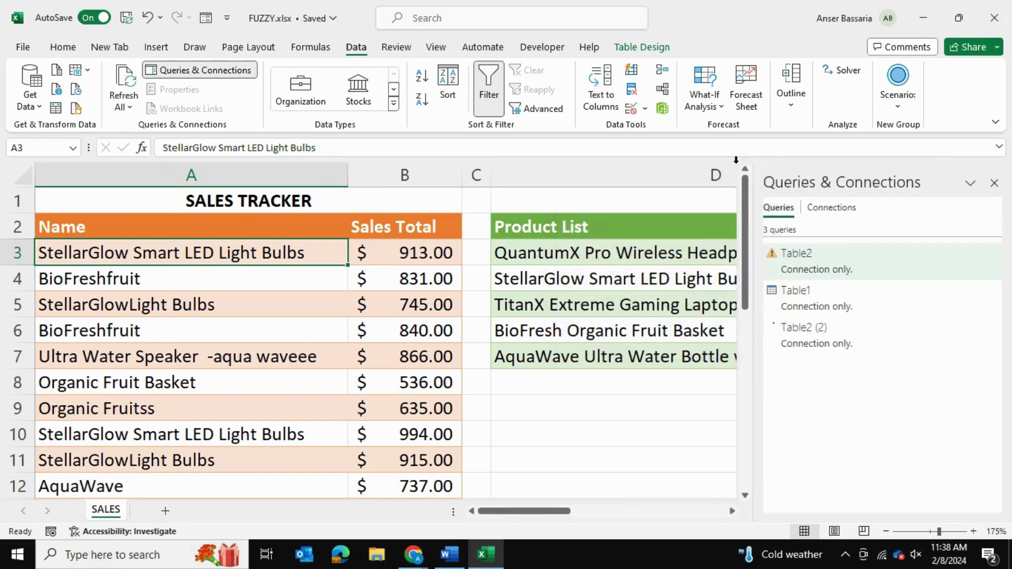
left_click(995, 183)
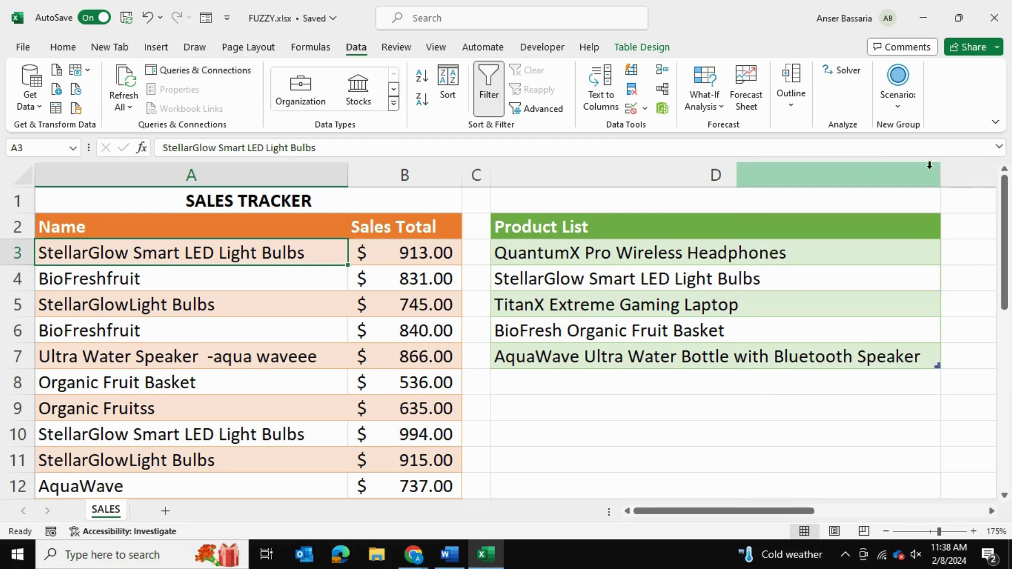
left_click(616, 256)
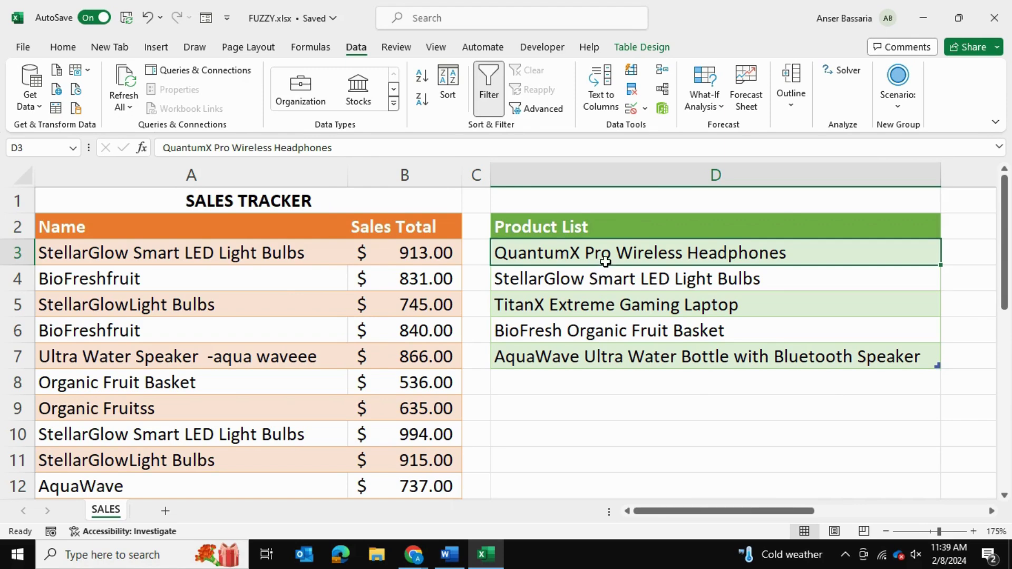
Open Power Query Editor with Alt+F12, preview Table1, then return to Table2 (2).
left_click(675, 412)
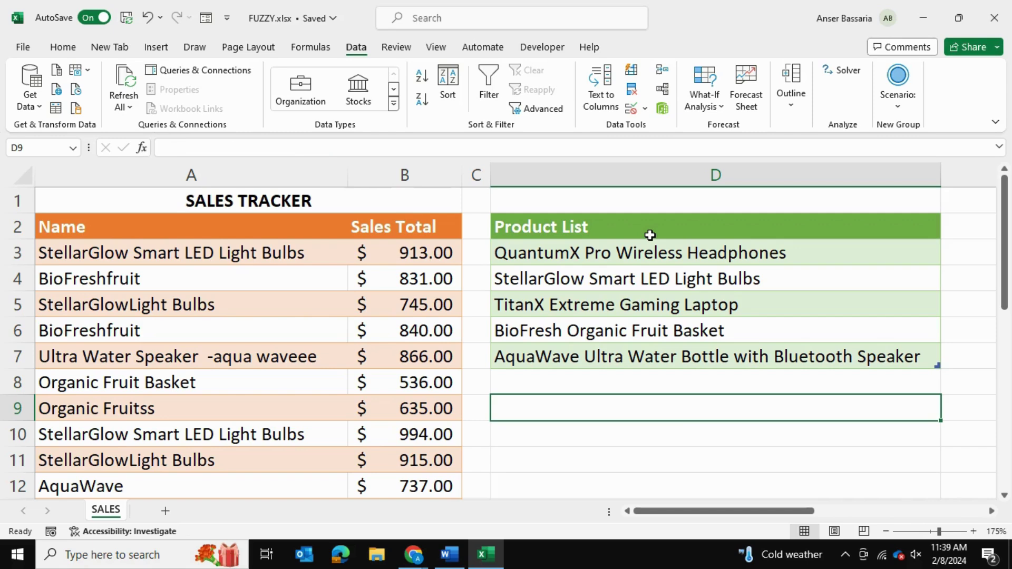
key("alt")
key("alt+F12")
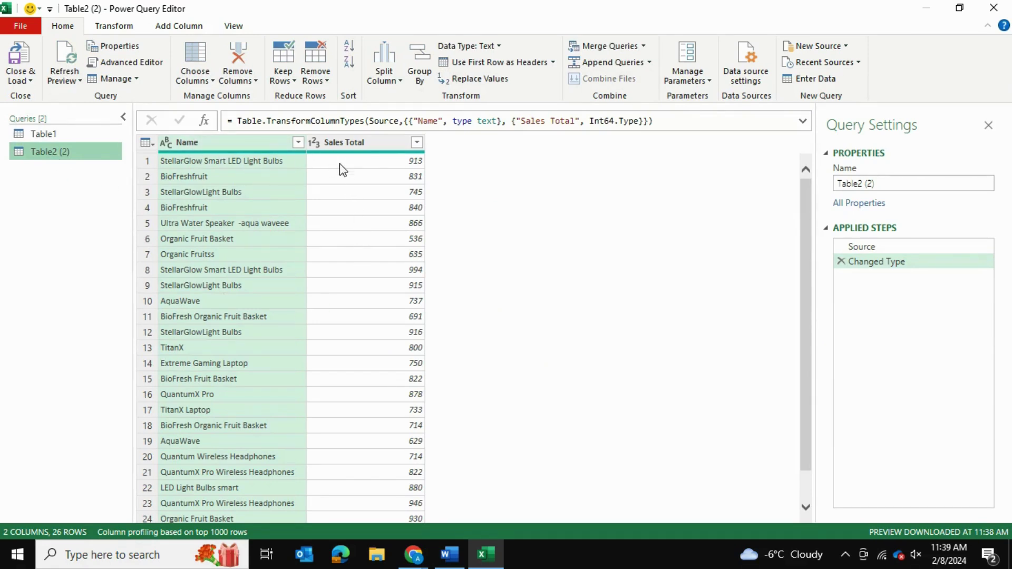
left_click(71, 136)
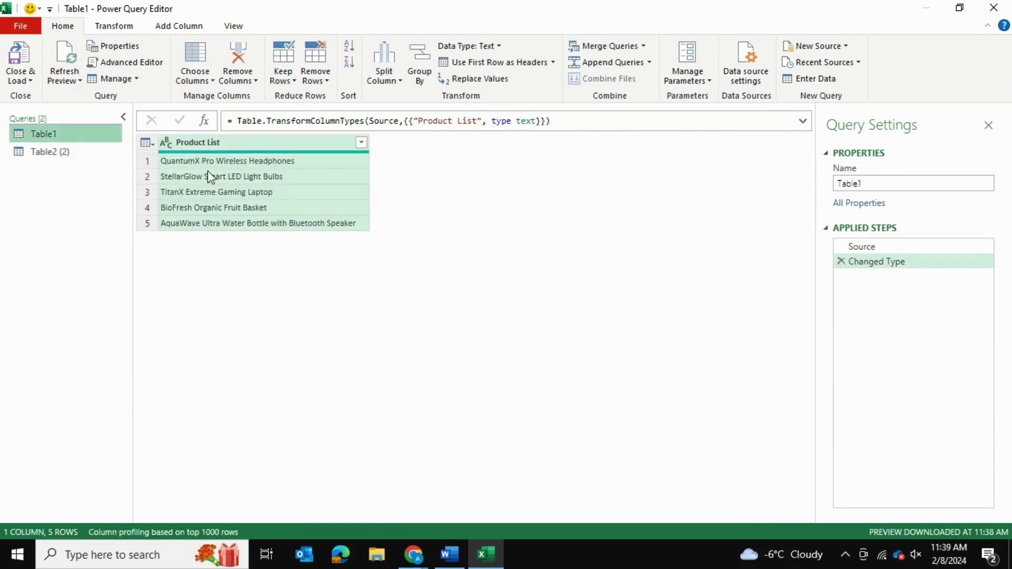
left_click(85, 152)
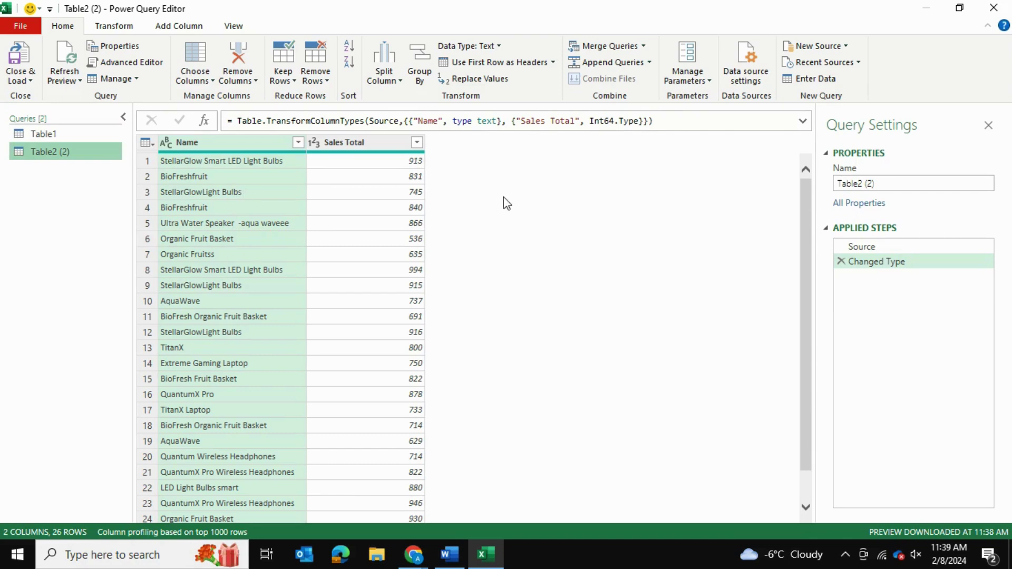
Merge as new Table2 (2) Name with Table1 Product List, enabling fuzzy matching.
left_click(643, 45)
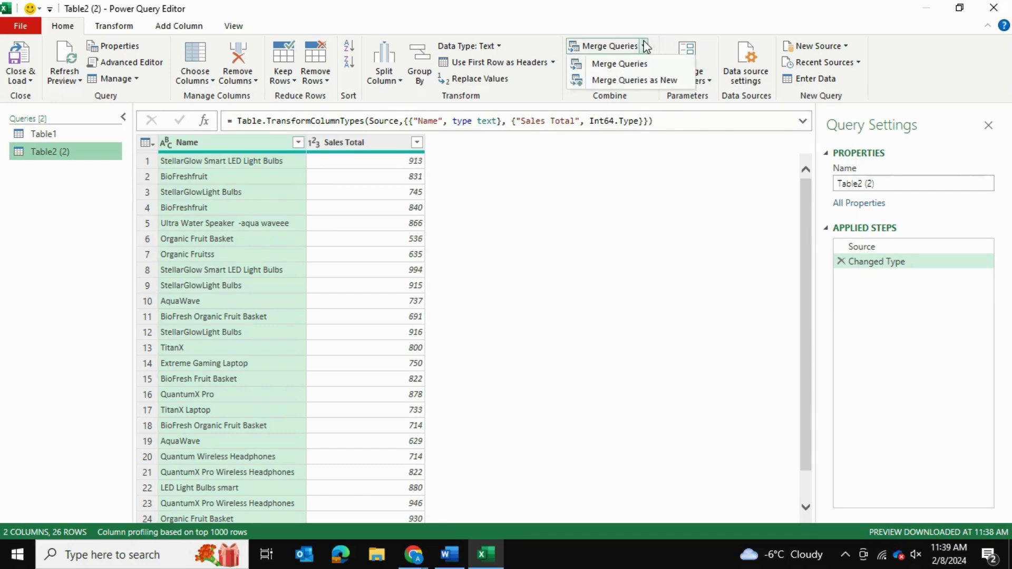
left_click(651, 78)
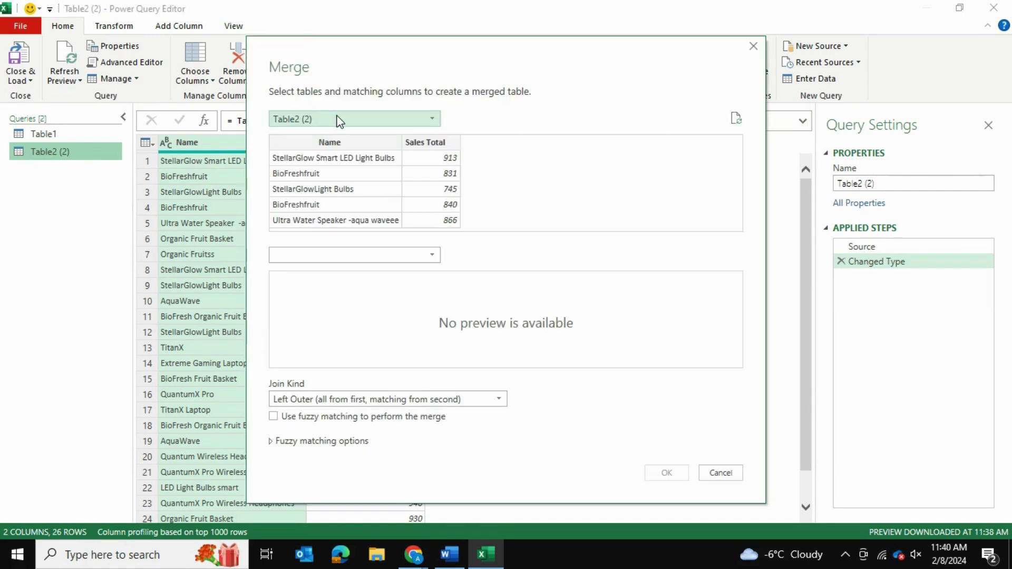
left_click(350, 258)
left_click(351, 273)
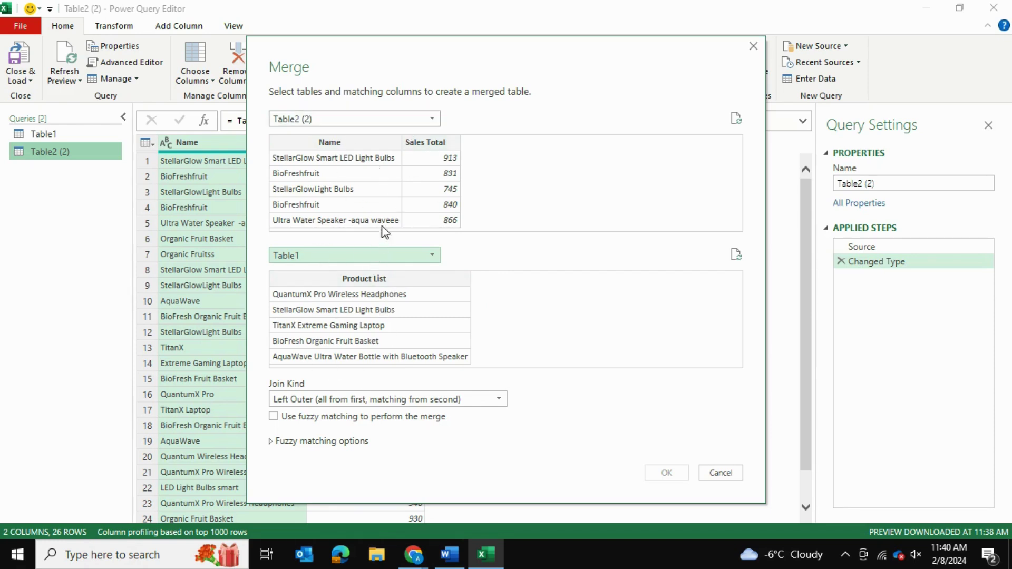
left_click(312, 136)
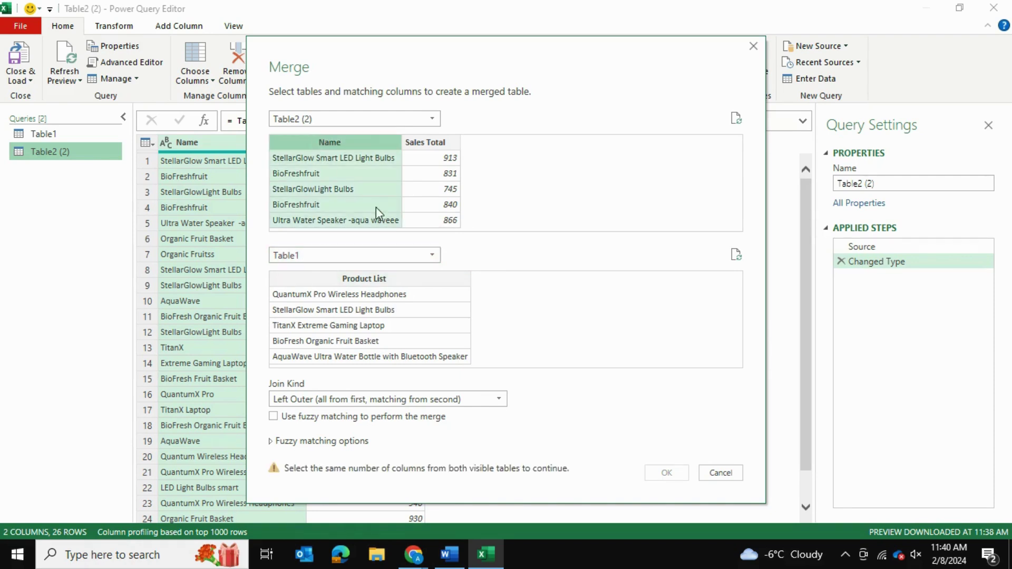
left_click(372, 277)
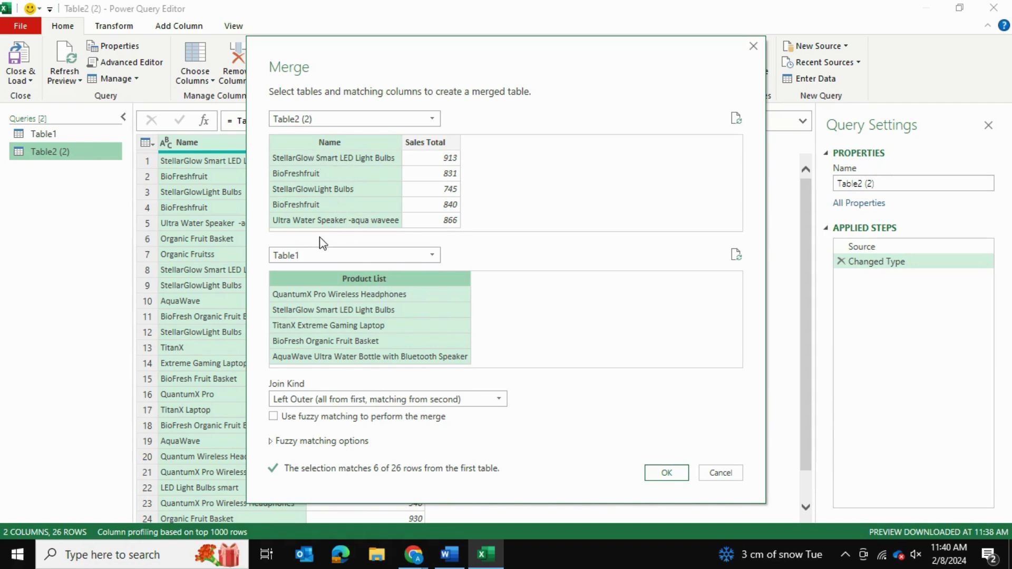
left_click(274, 416)
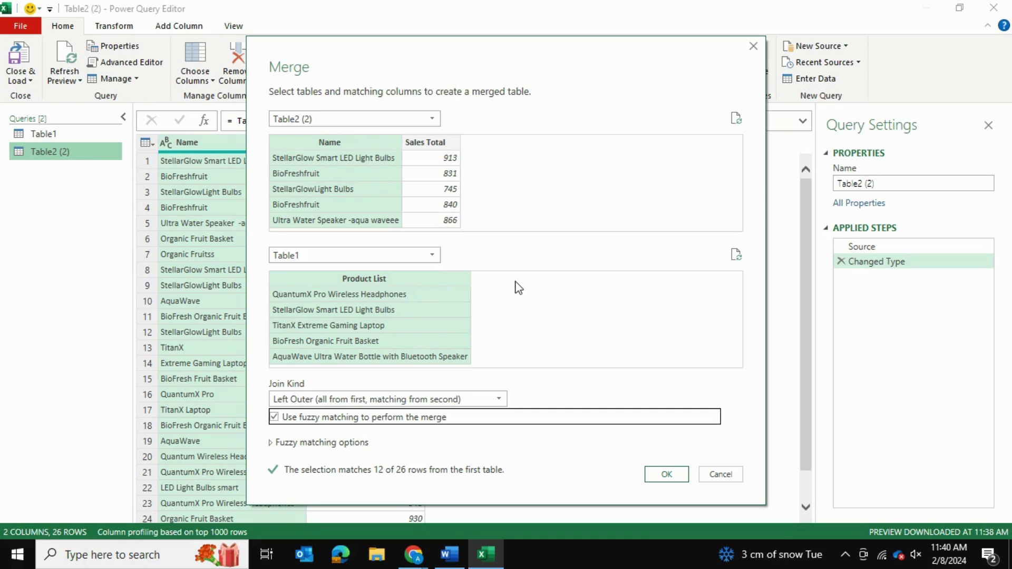
Set the fuzzy matching similarity threshold to 0.7 and confirm the merge as Merge1.
left_click(269, 443)
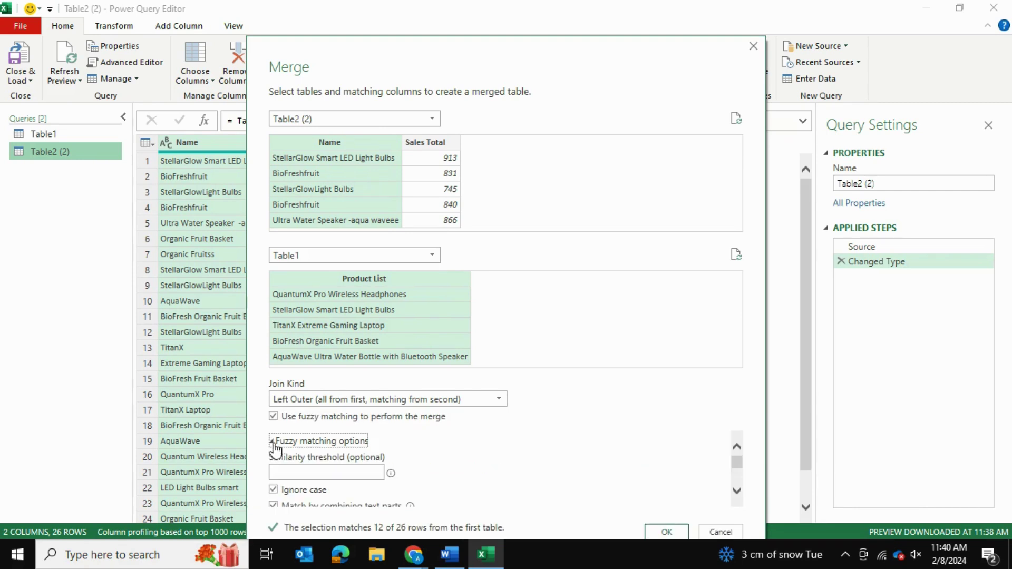
scroll(324, 453, "down", 1)
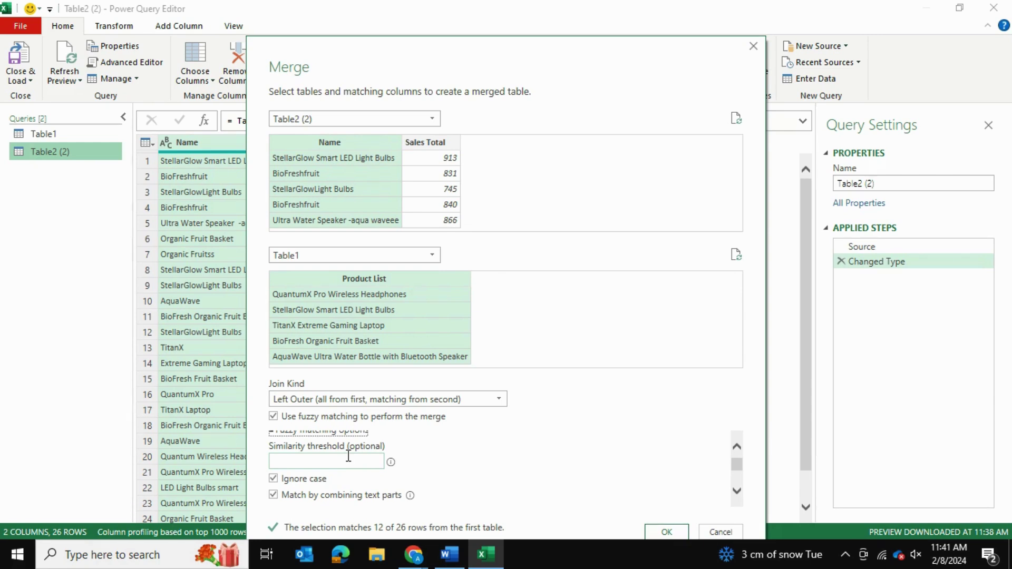
left_click(348, 457)
type("0.7")
scroll(426, 446, "down", 2)
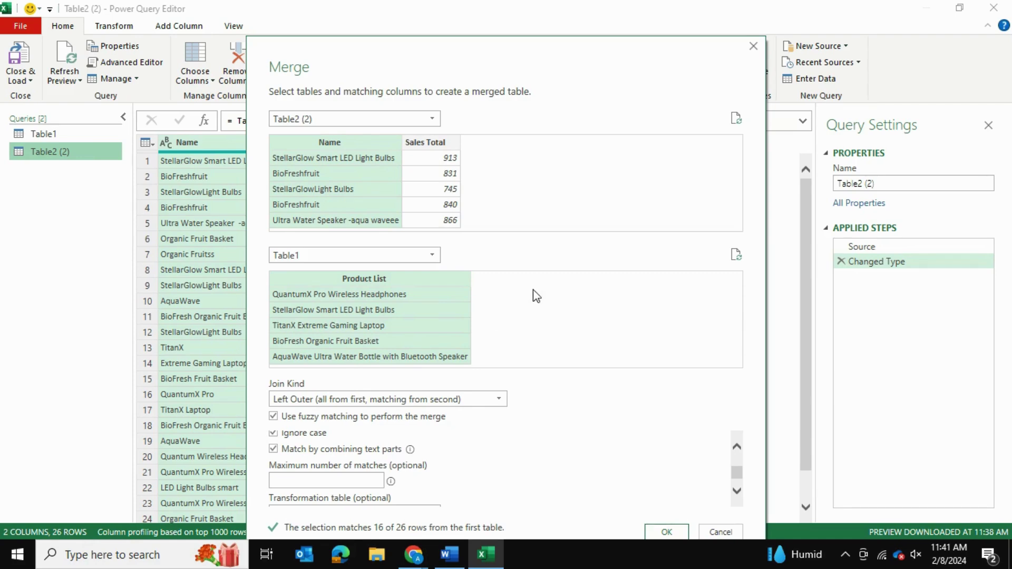
left_click(667, 533)
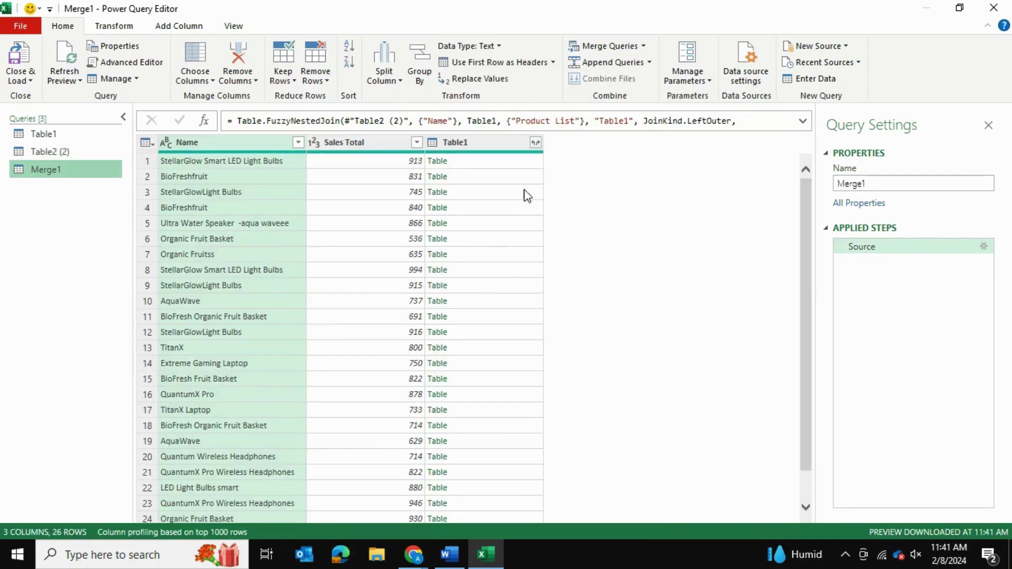
Expand the Table1 column to Product List without the original column name prefix.
left_click(535, 144)
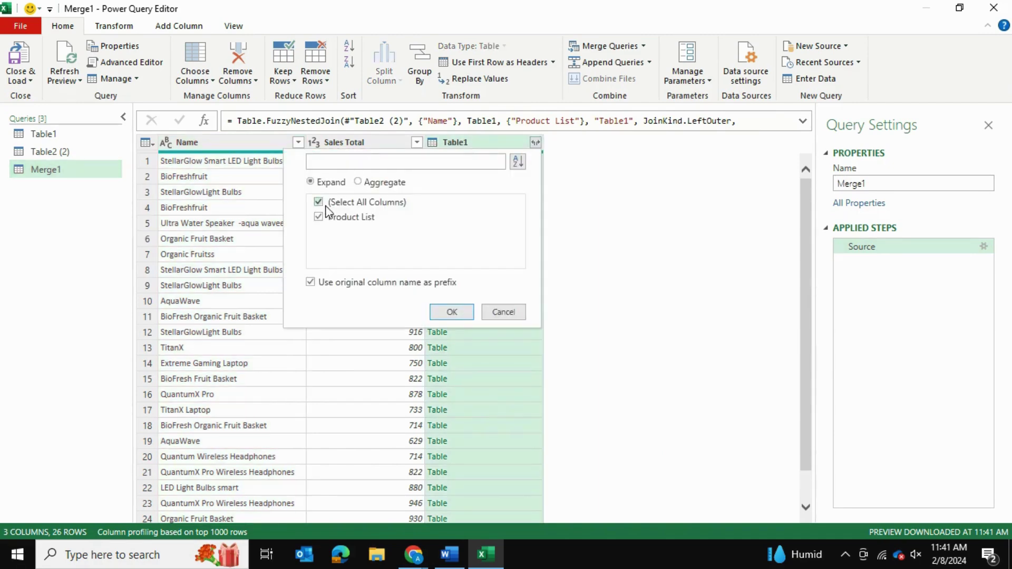
left_click(311, 283)
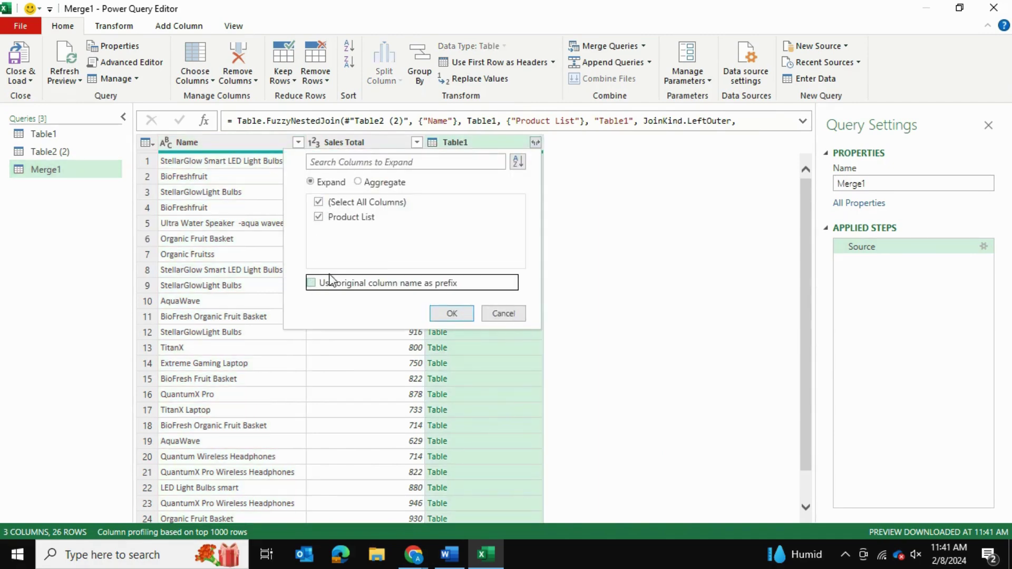
left_click(451, 314)
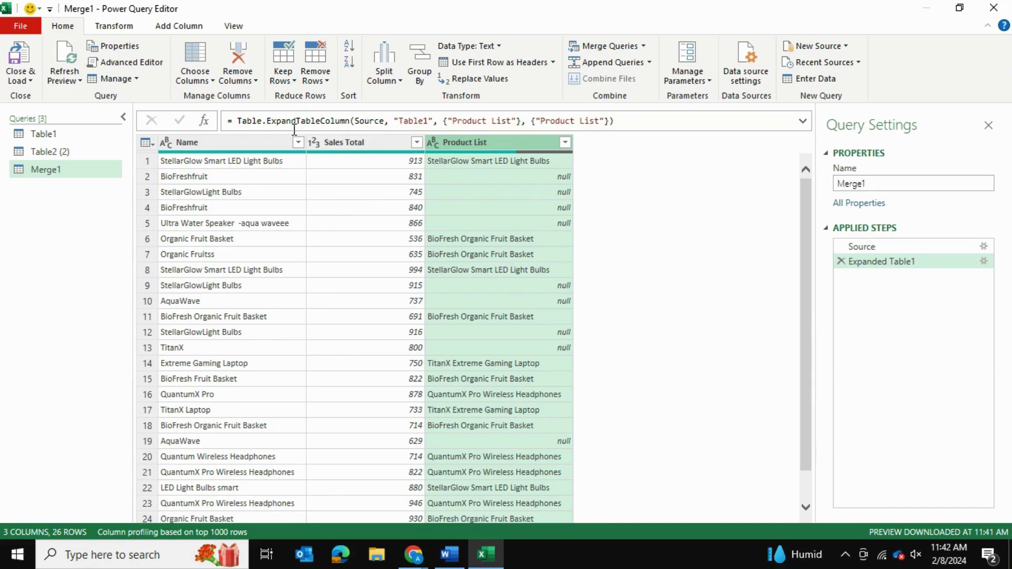
Check the unmatched BioFreshfruit row, then Close & Load Merge1 into the workbook.
left_click(191, 178)
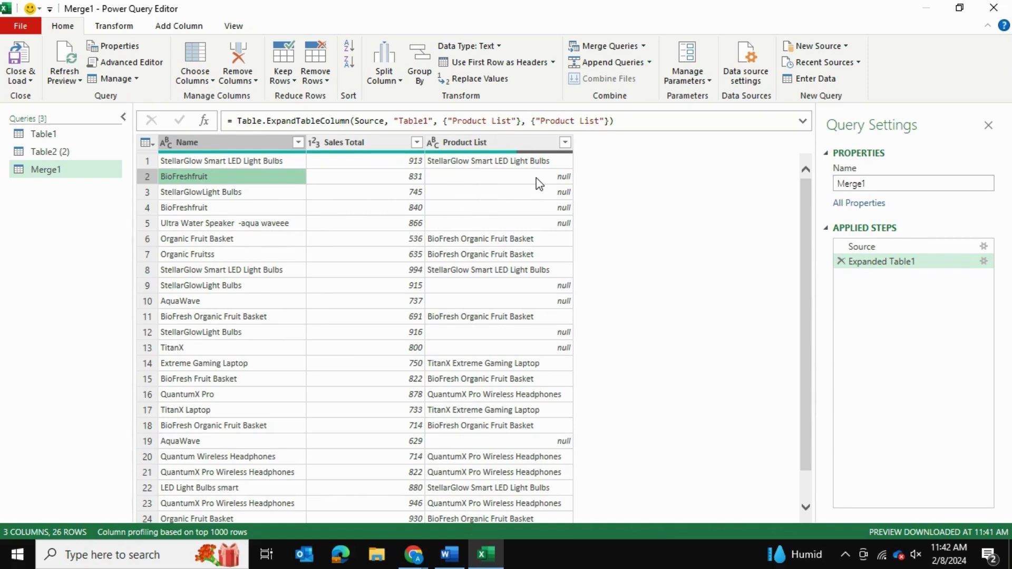
left_click(627, 212)
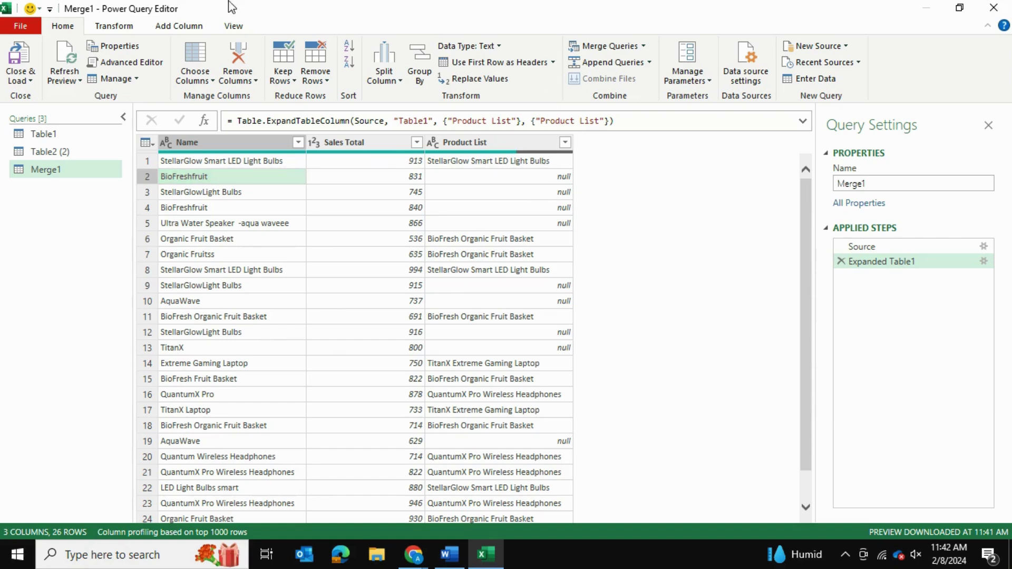
left_click(33, 82)
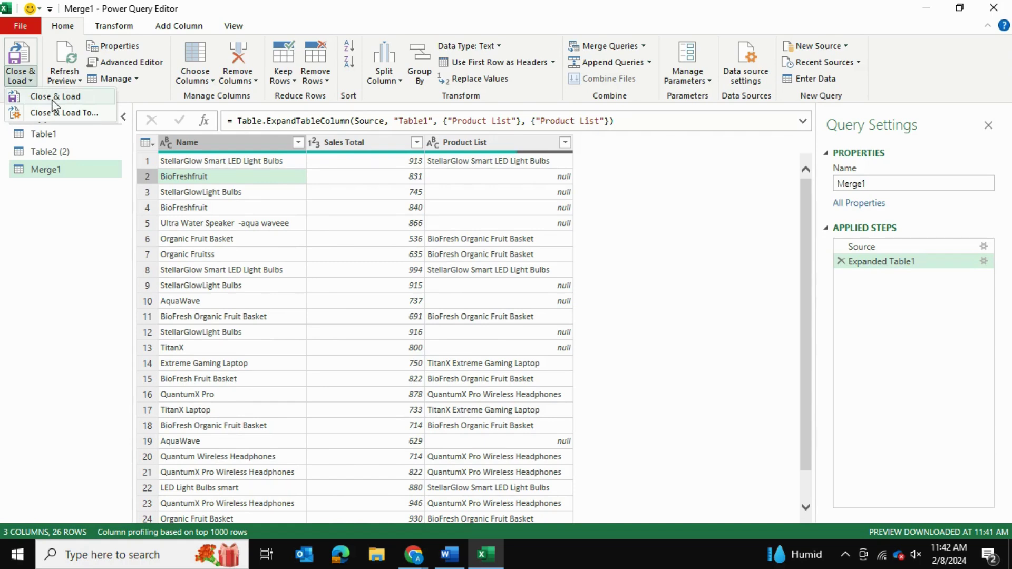
left_click(42, 98)
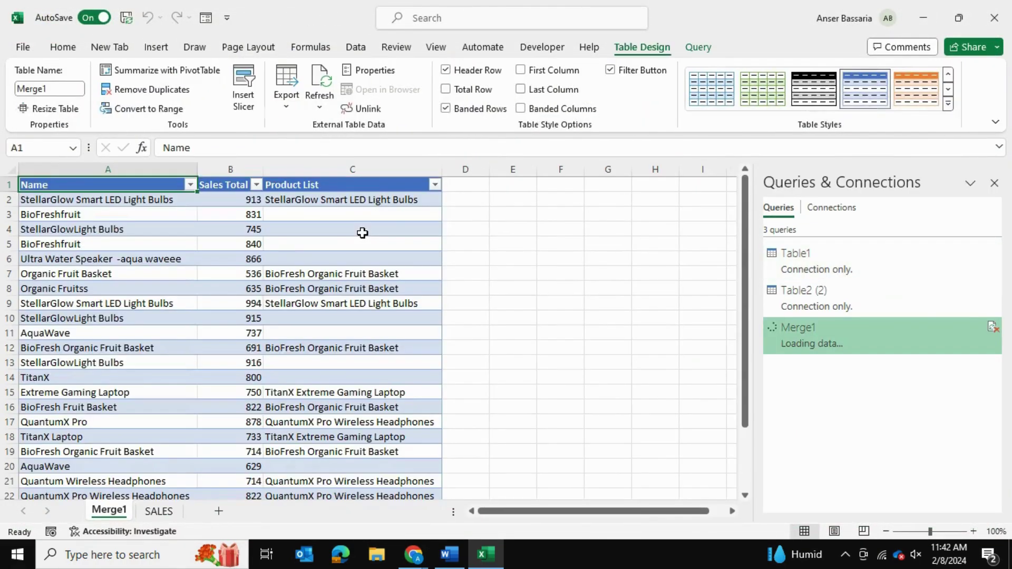
scroll(506, 231, "down", 6)
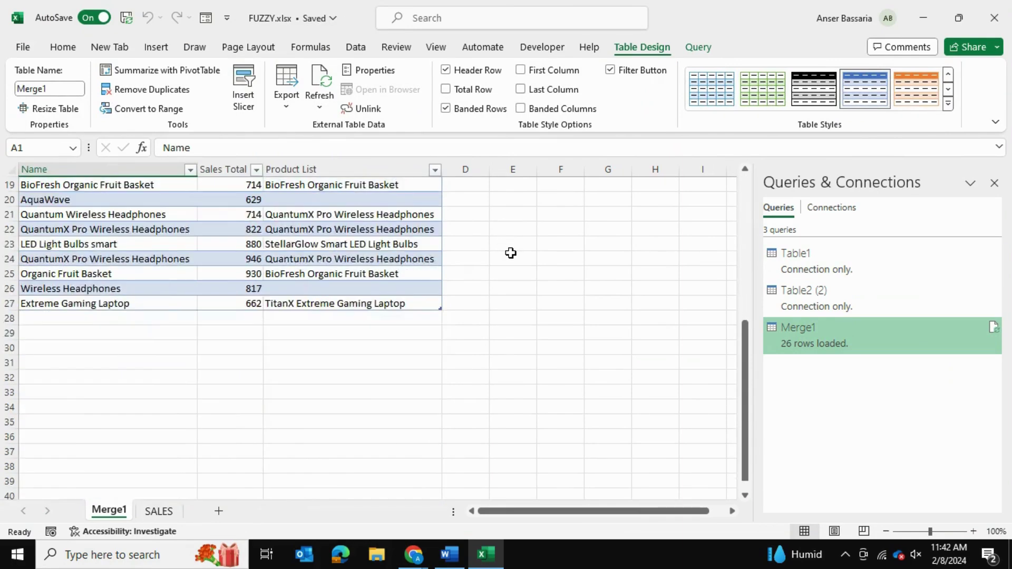
scroll(511, 251, "up", 6)
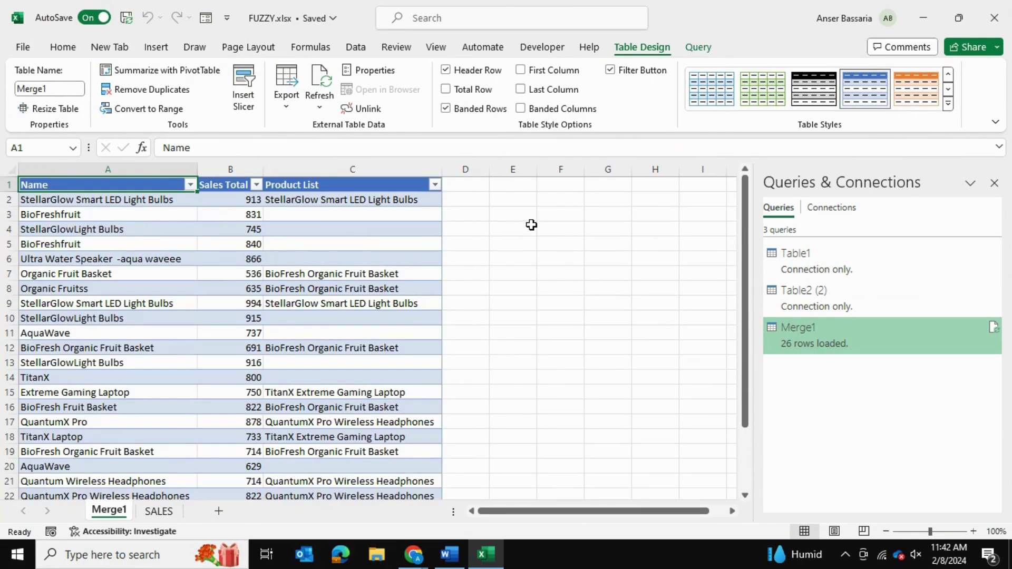
scroll(531, 225, "down", 3)
scroll(531, 225, "up", 3)
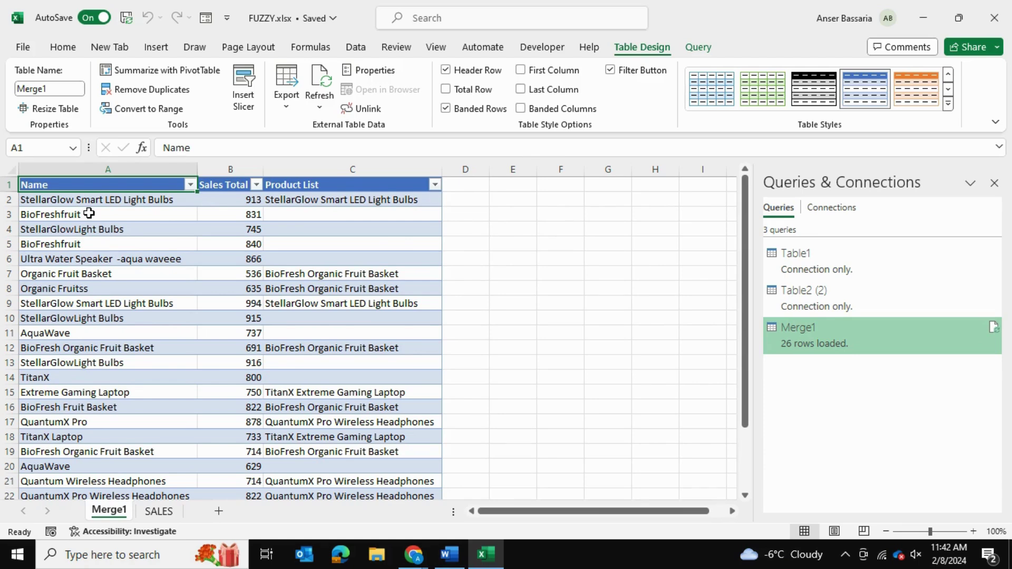
Copy the unmatched Merge1 names, from BioFreshfruit and AquaWave to TitanX and Wireless Headphones.
left_click(89, 214)
left_click(87, 230, "ctrl")
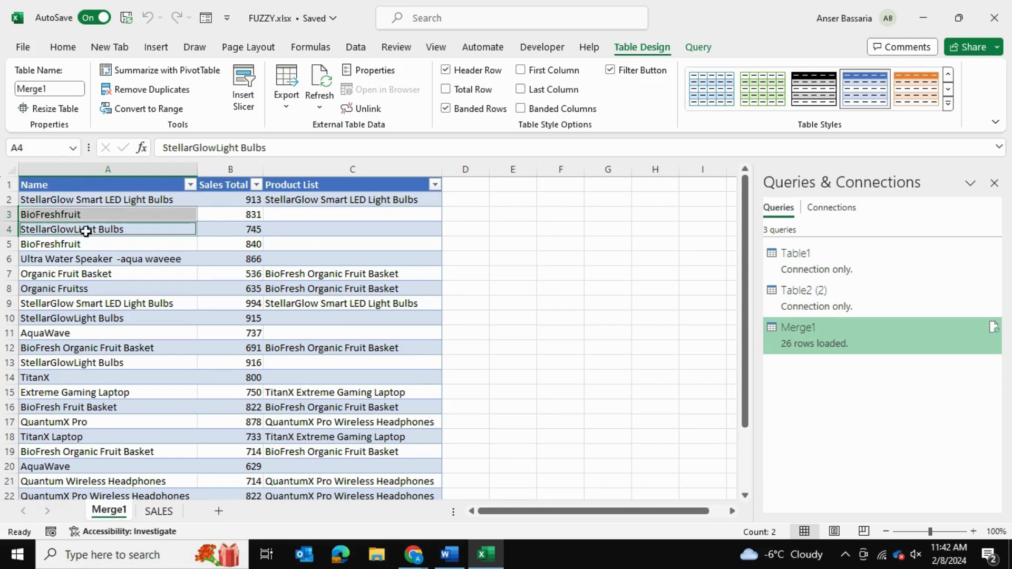
left_click(78, 245, "ctrl")
left_click(88, 261, "ctrl")
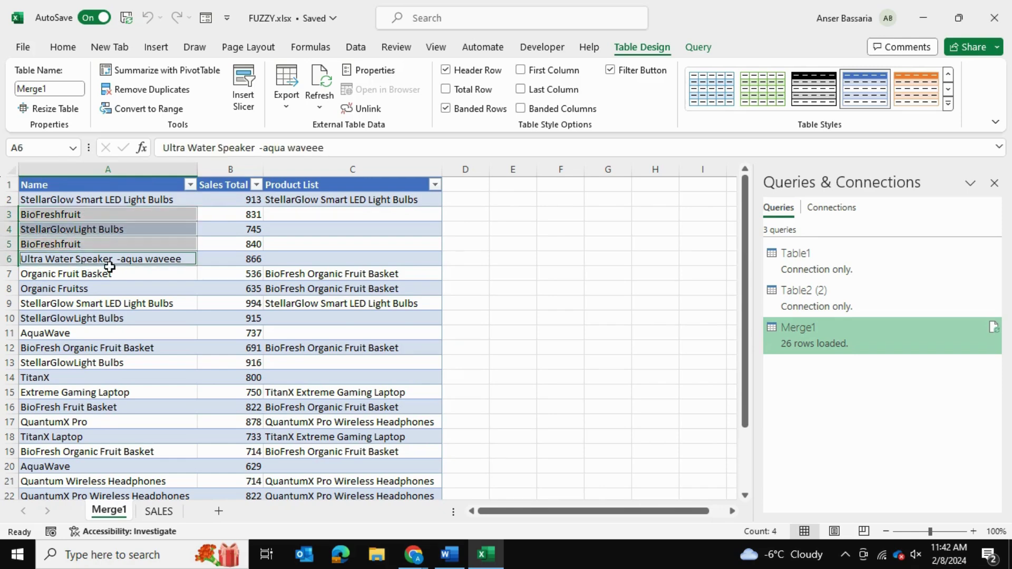
scroll(227, 247, "down", 2)
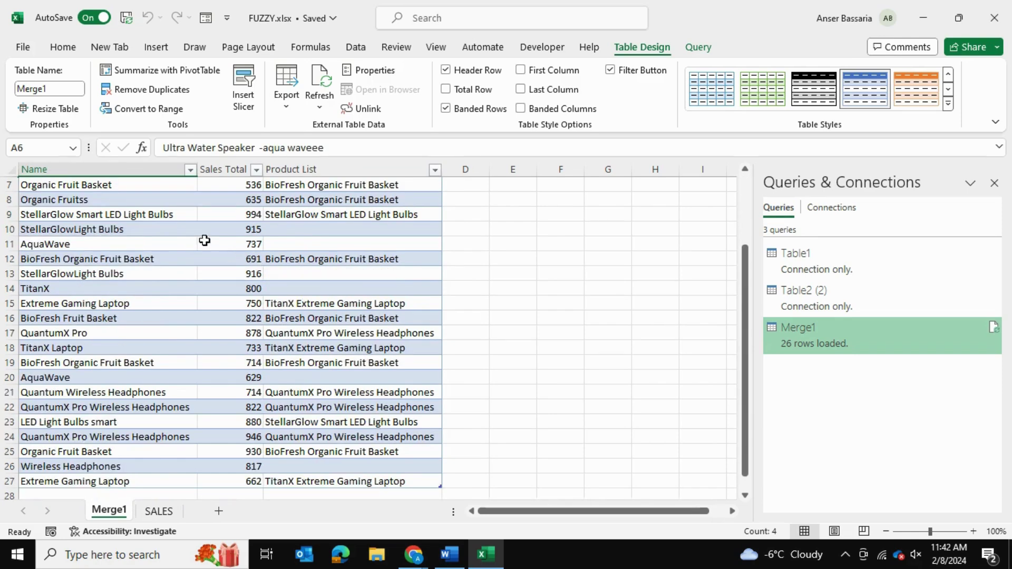
left_click(103, 228, "ctrl")
left_click(97, 246, "ctrl")
scroll(139, 252, "down", 2)
scroll(150, 249, "up", 1)
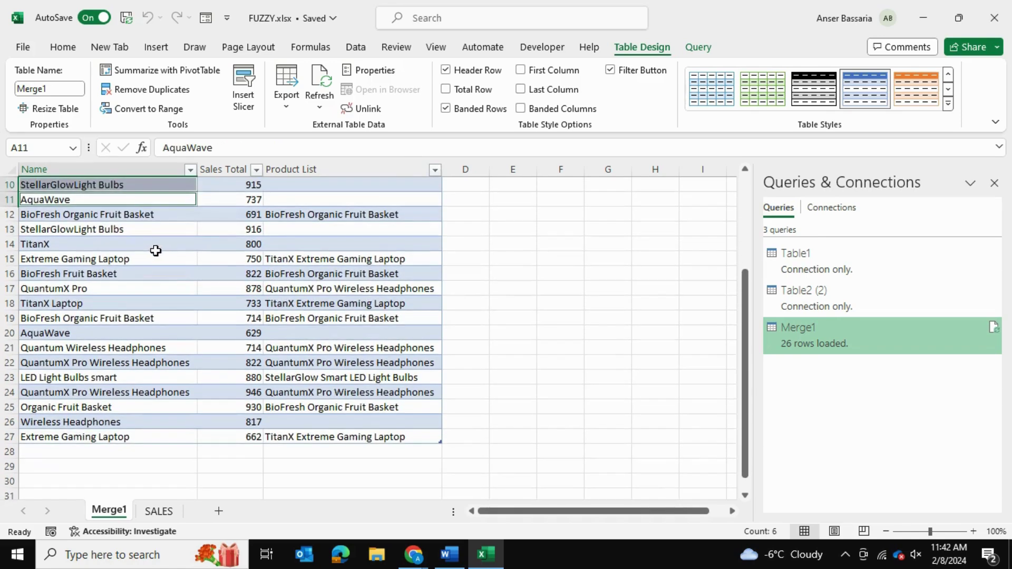
left_click(115, 232, "ctrl")
left_click(120, 245, "ctrl")
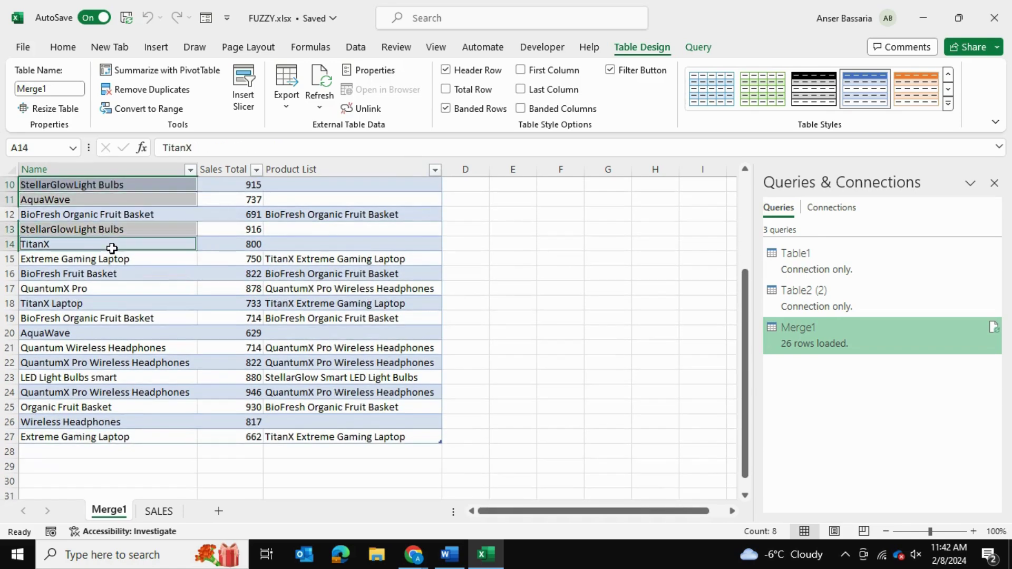
left_click(135, 336, "ctrl")
left_click(154, 420, "ctrl")
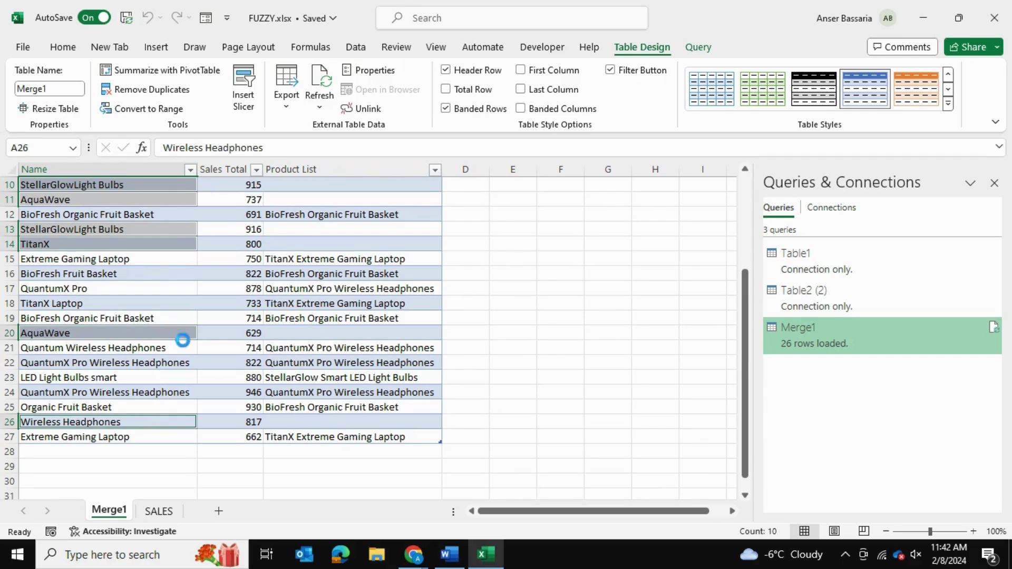
key("ctrl+c")
Paste the copied names as values into D9 on the SALES sheet.
scroll(182, 341, "up", 3)
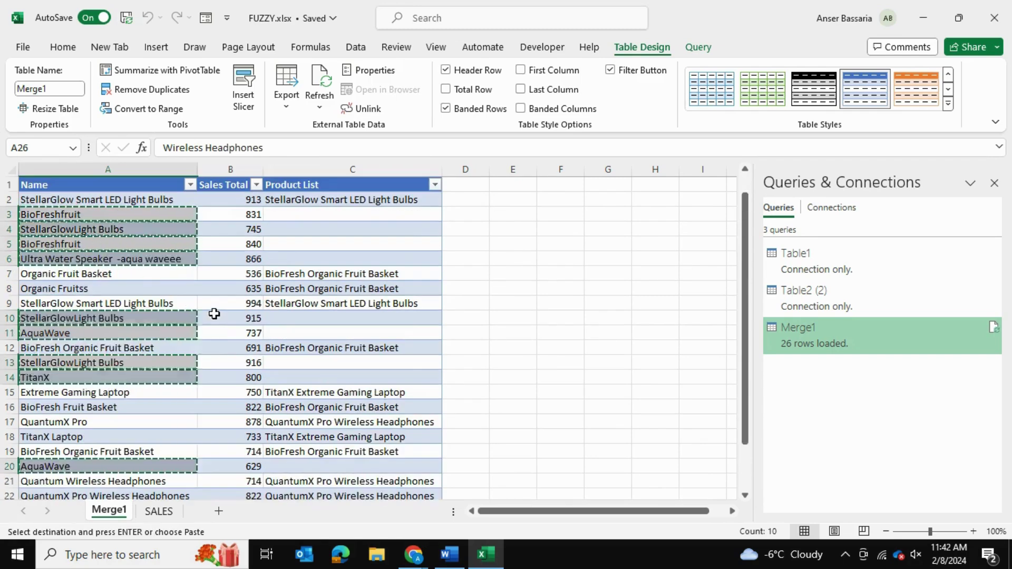
left_click(158, 511)
scroll(506, 402, "down", 2)
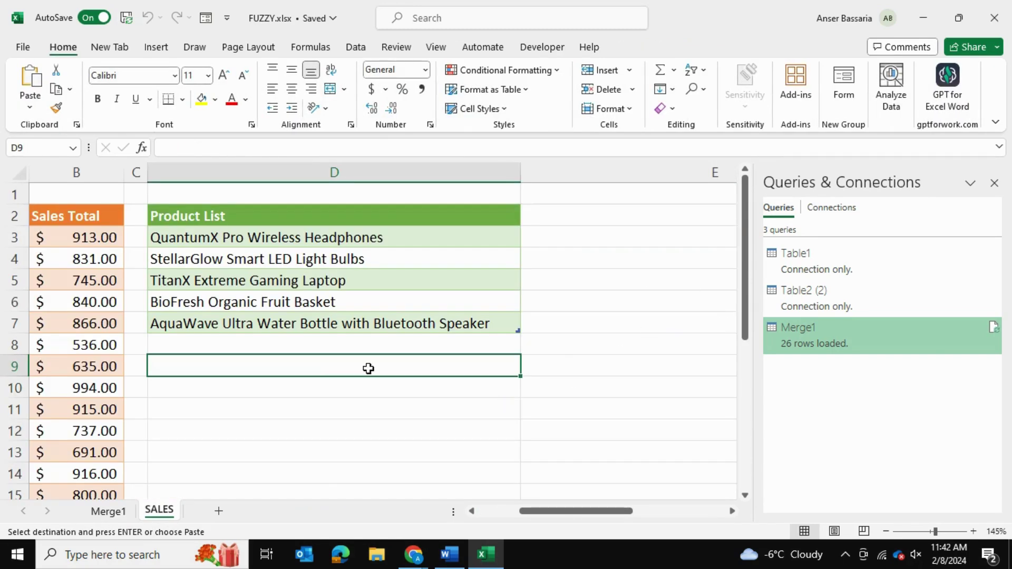
key("ctrl+alt+v")
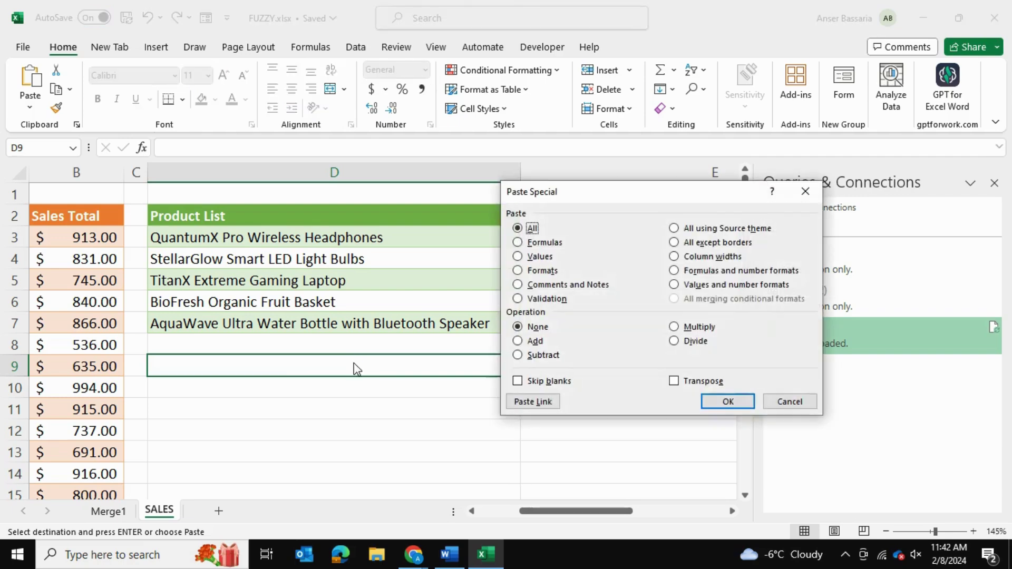
key("v")
key("Return")
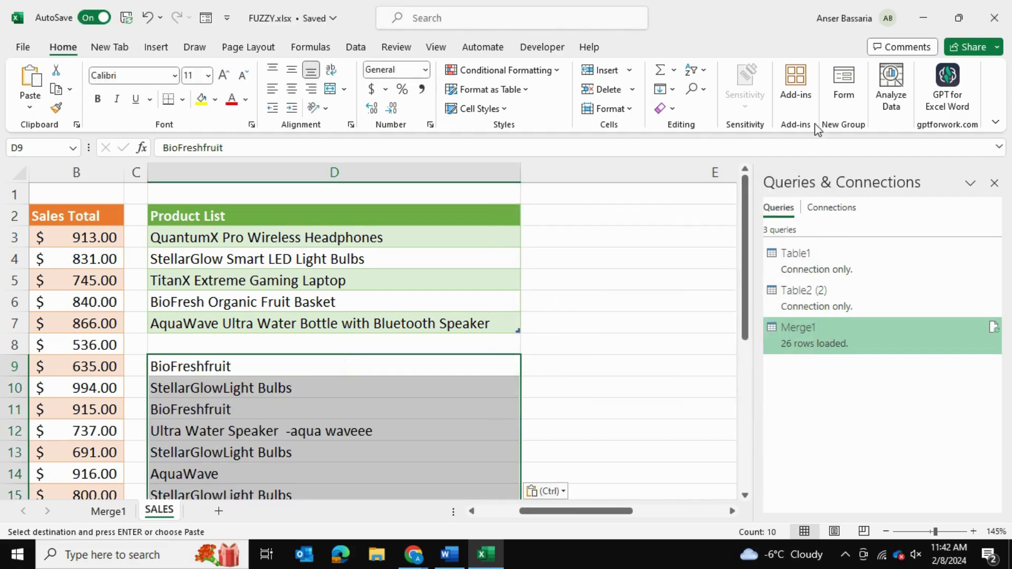
Close the Queries pane and try deleting the duplicate BioFreshfruit in D11, then undo.
left_click(993, 184)
scroll(675, 198, "down", 2)
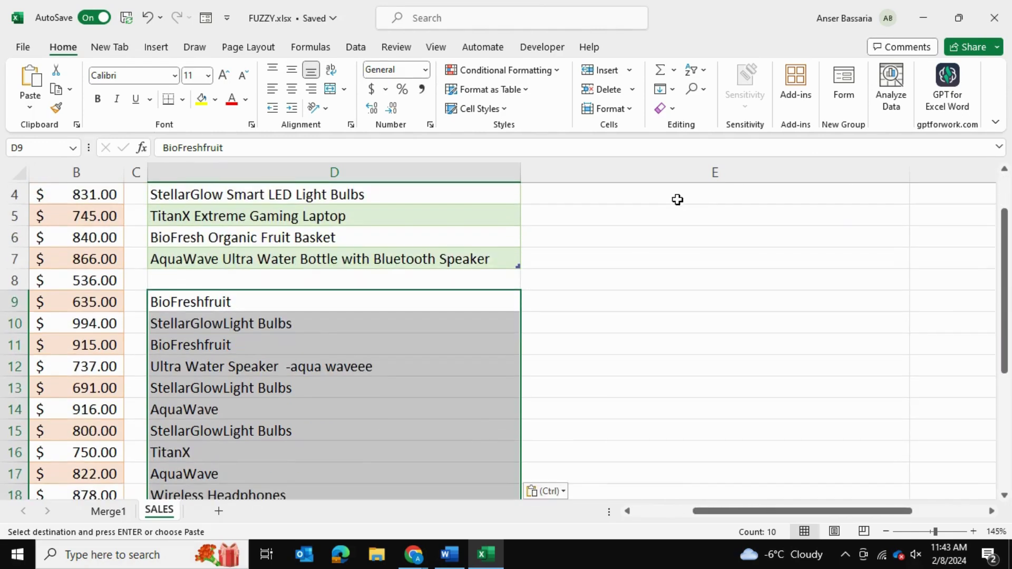
left_click(308, 232)
left_click(224, 280)
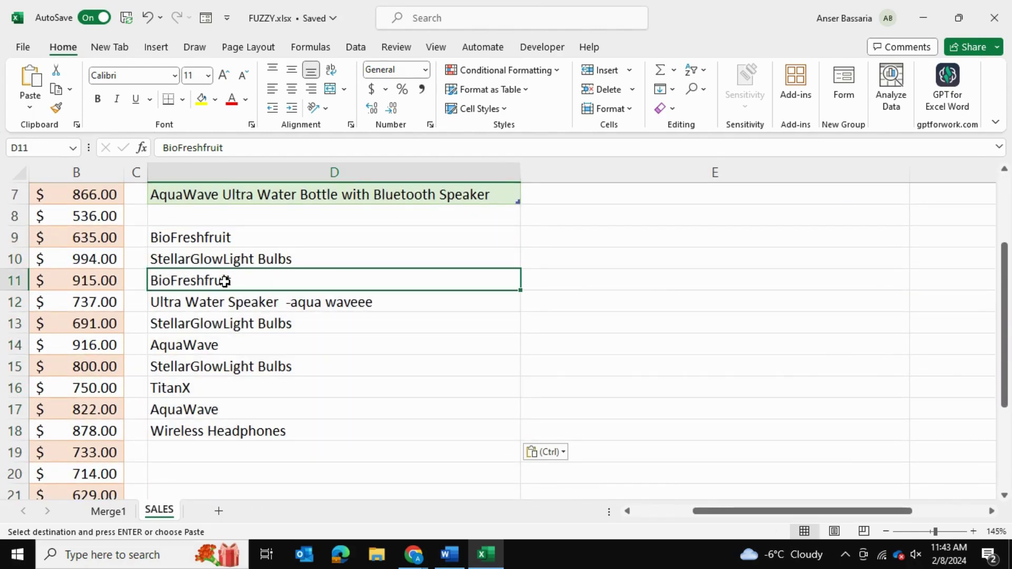
key("Delete")
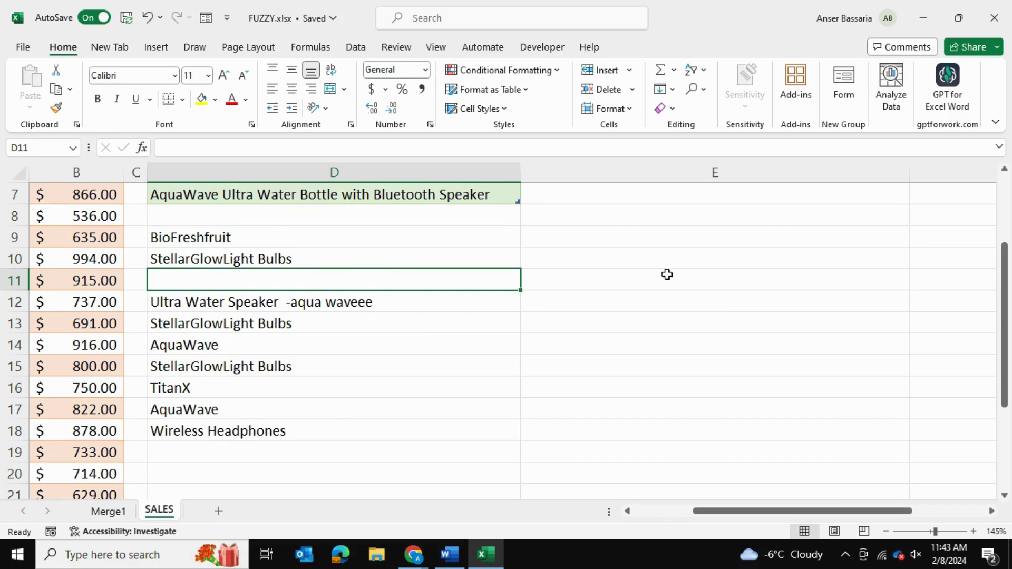
key("ctrl+z")
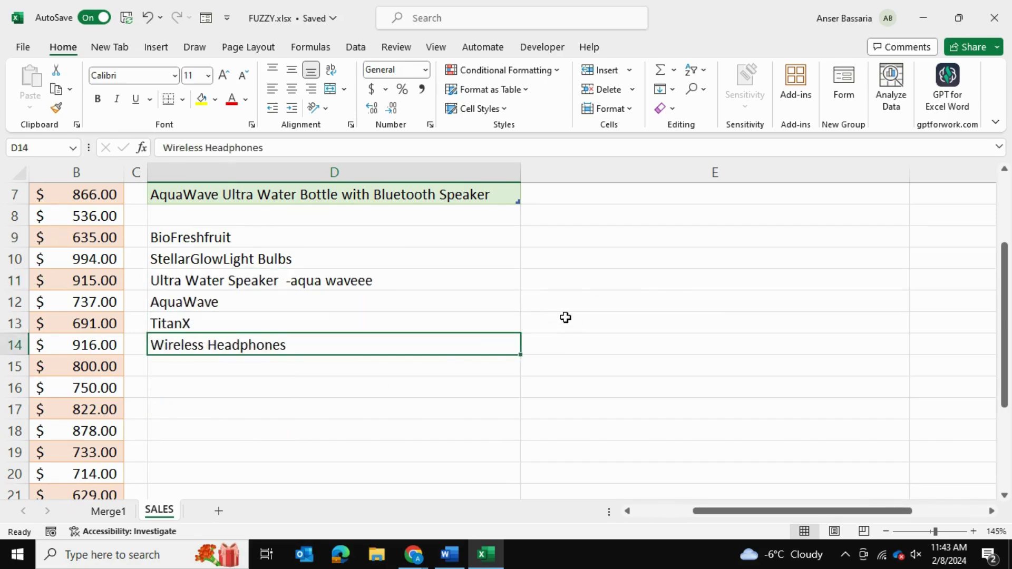
scroll(565, 316, "down", 1, "ctrl")
scroll(564, 321, "down", 1, "ctrl")
scroll(564, 321, "up", 2)
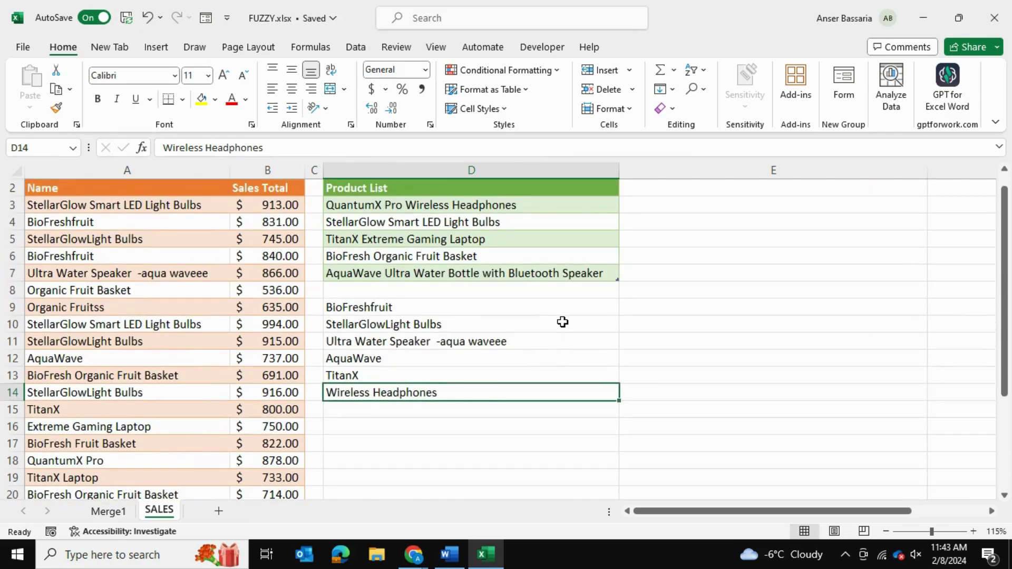
Link E11:E13 to BioFresh Organic Fruit Basket, StellarGlow Smart LED Light Bulbs and AquaWave via formulas.
left_click_drag(363, 324, 368, 436)
left_click(637, 356)
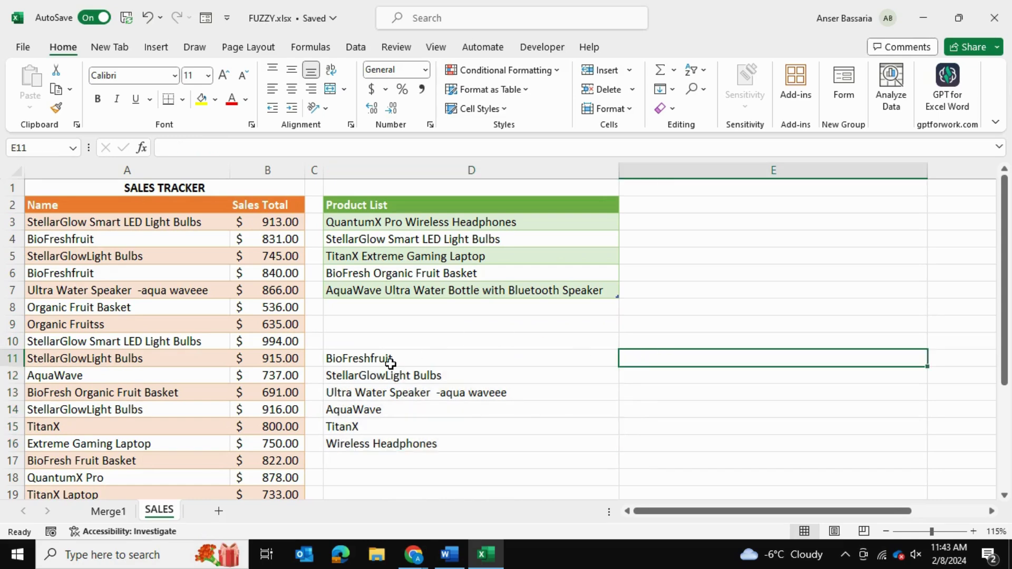
type("=")
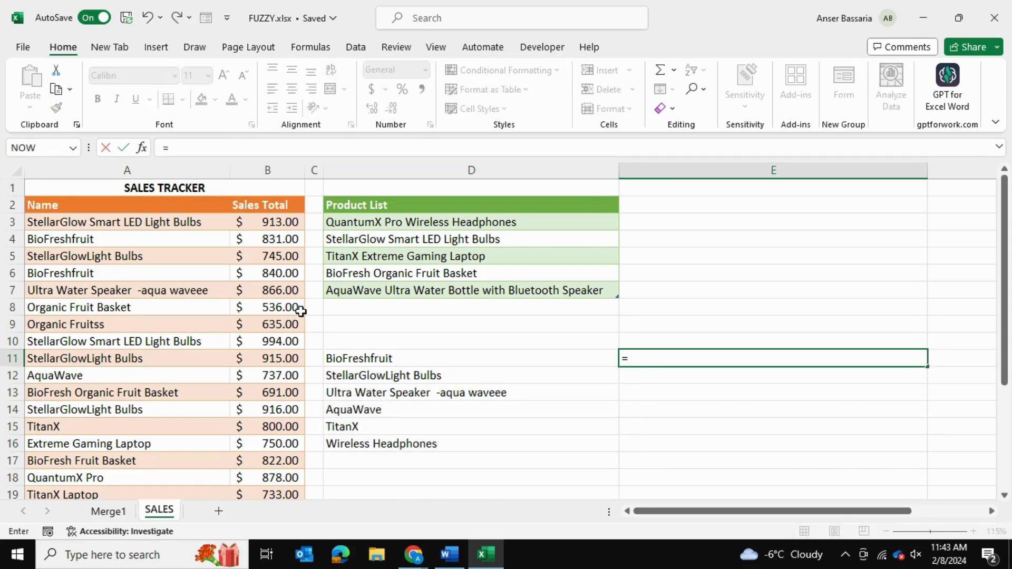
left_click(373, 272)
key("Return")
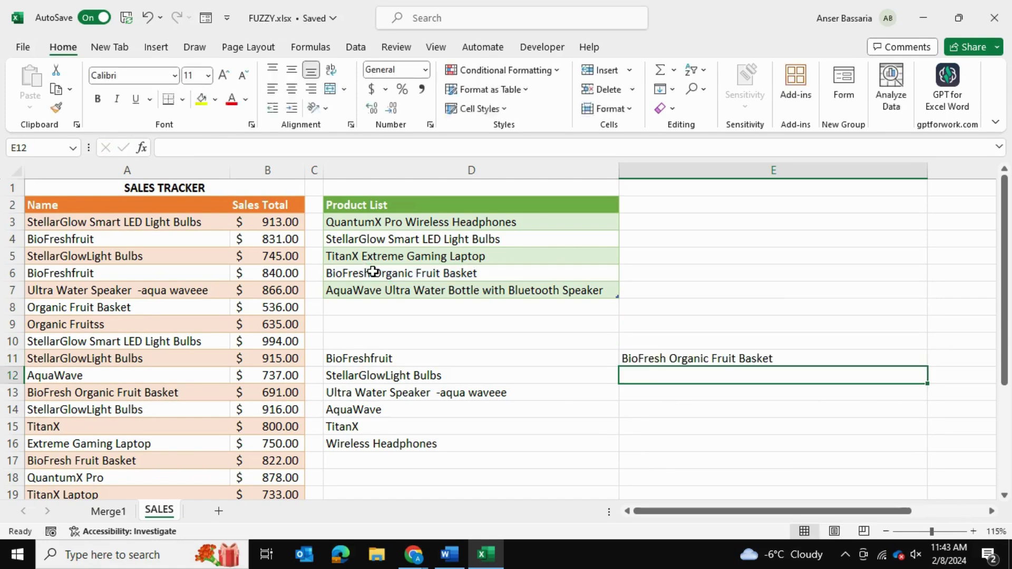
type("=")
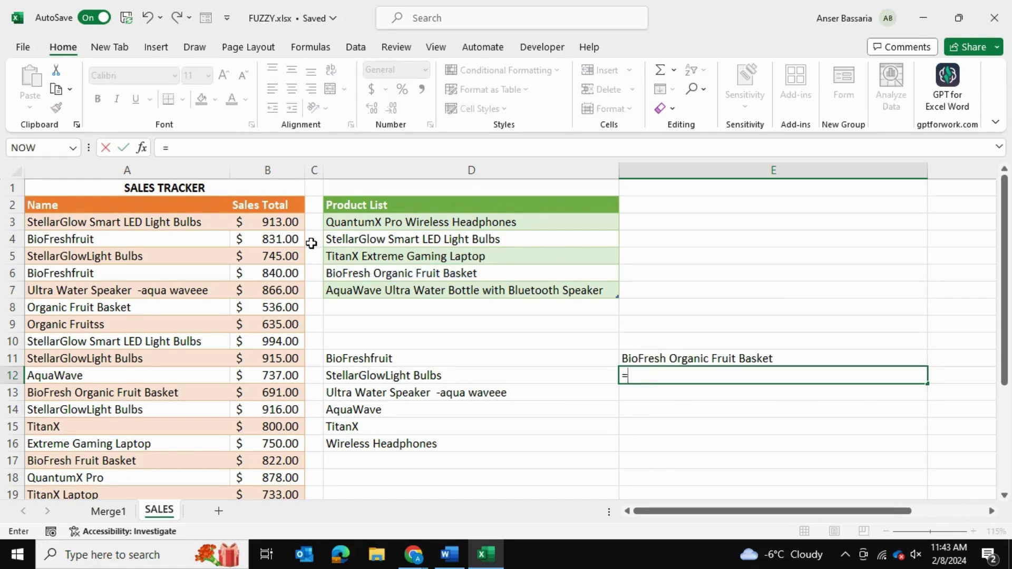
left_click(375, 242)
key("Return")
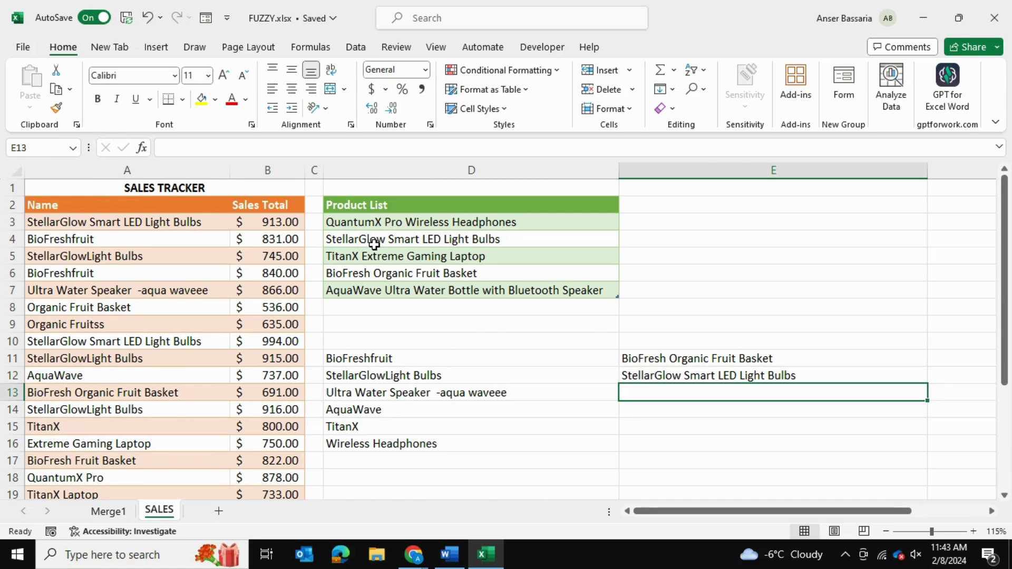
type("=")
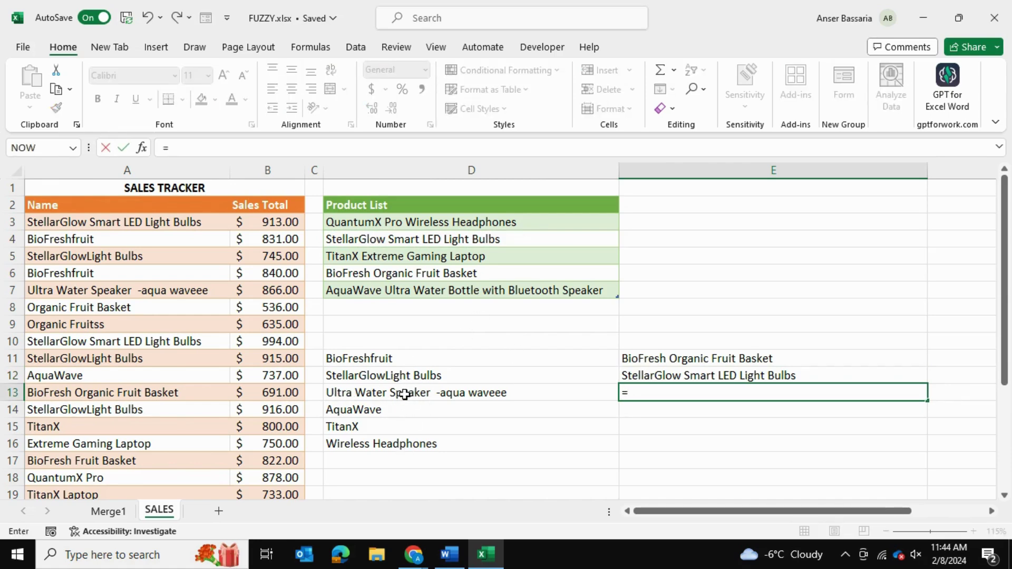
left_click(370, 290)
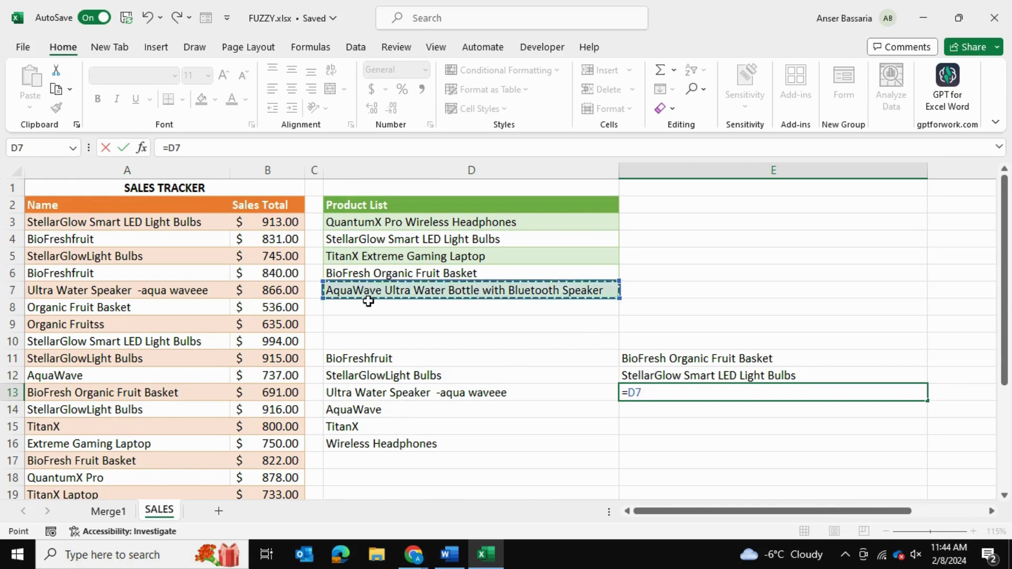
key("Return")
type("=")
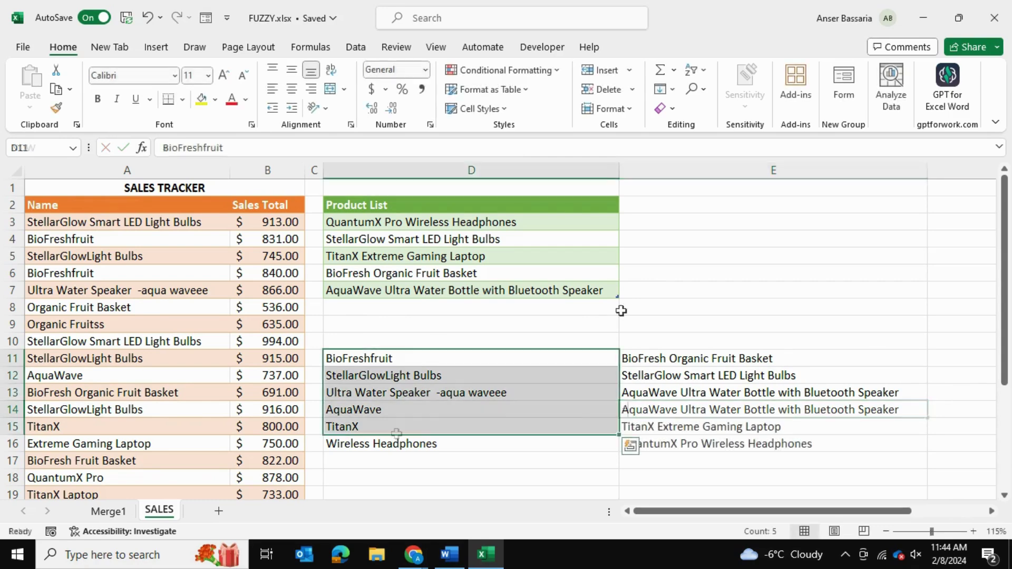
left_click_drag(590, 357, 678, 443)
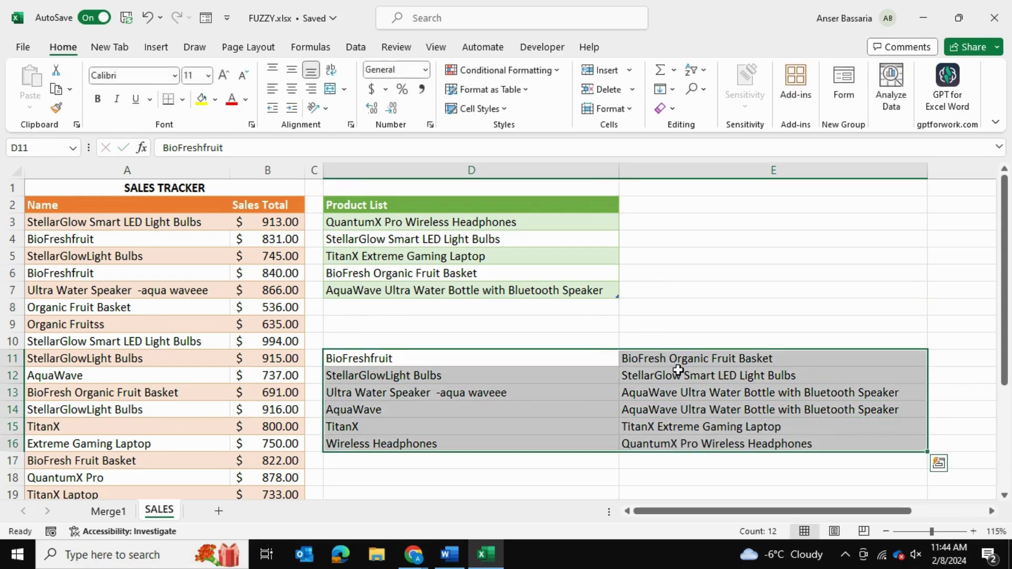
Enter the headers From in D10 and To in E10.
left_click(429, 341)
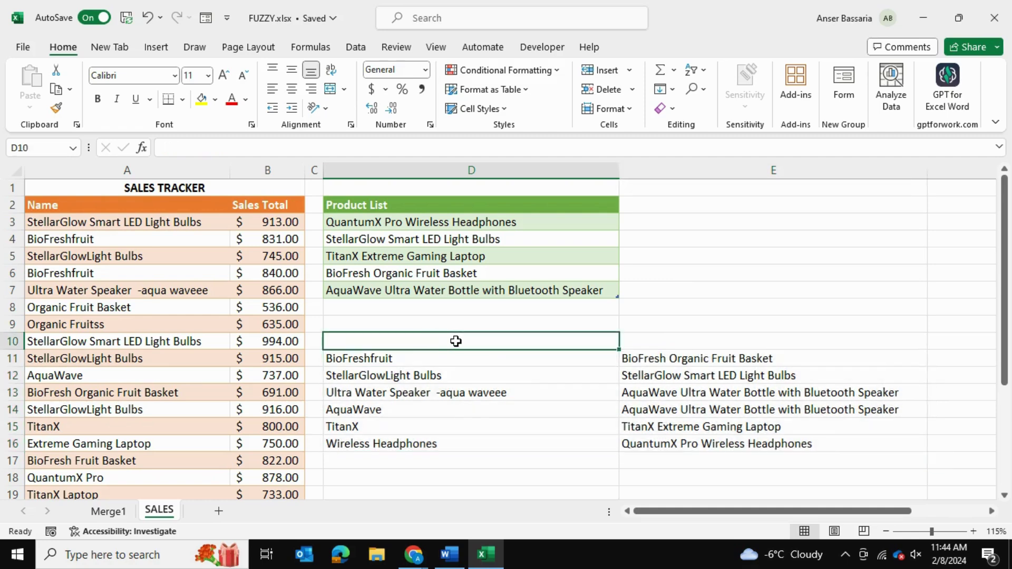
type("From")
key("Tab")
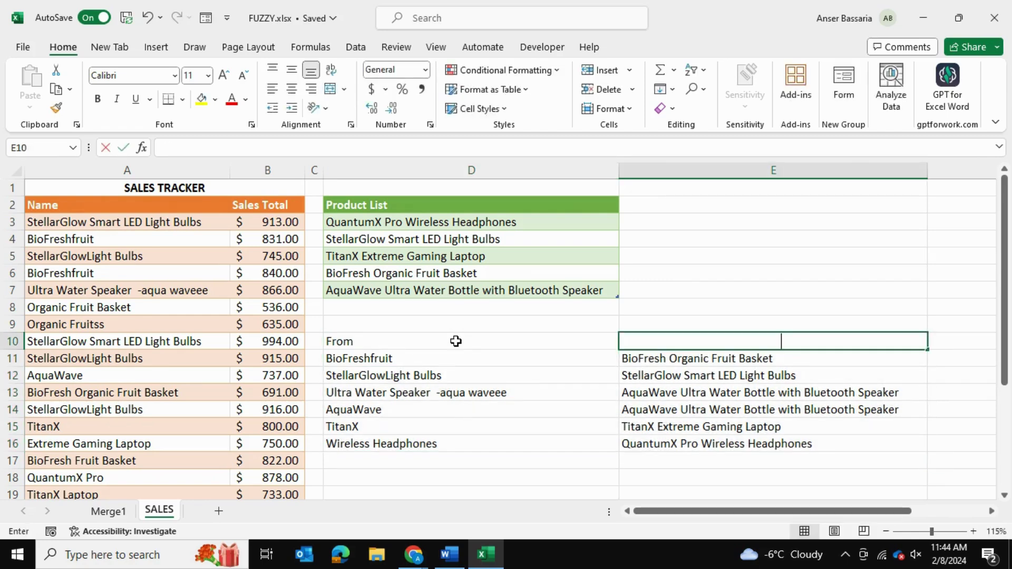
type("To")
key("Return")
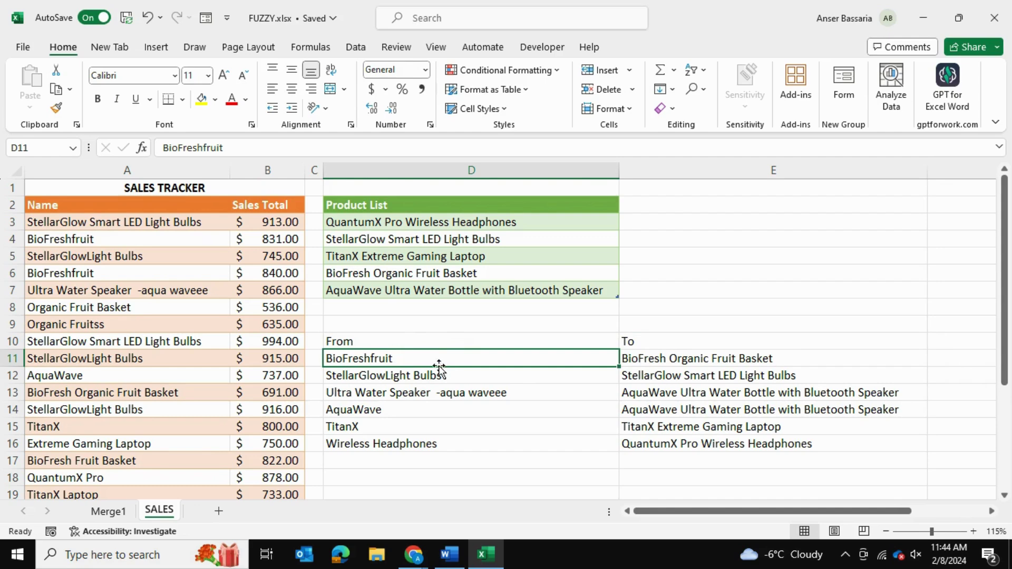
Turn D10:E16 into a table with headers and name it transform.
left_click_drag(454, 341, 678, 443)
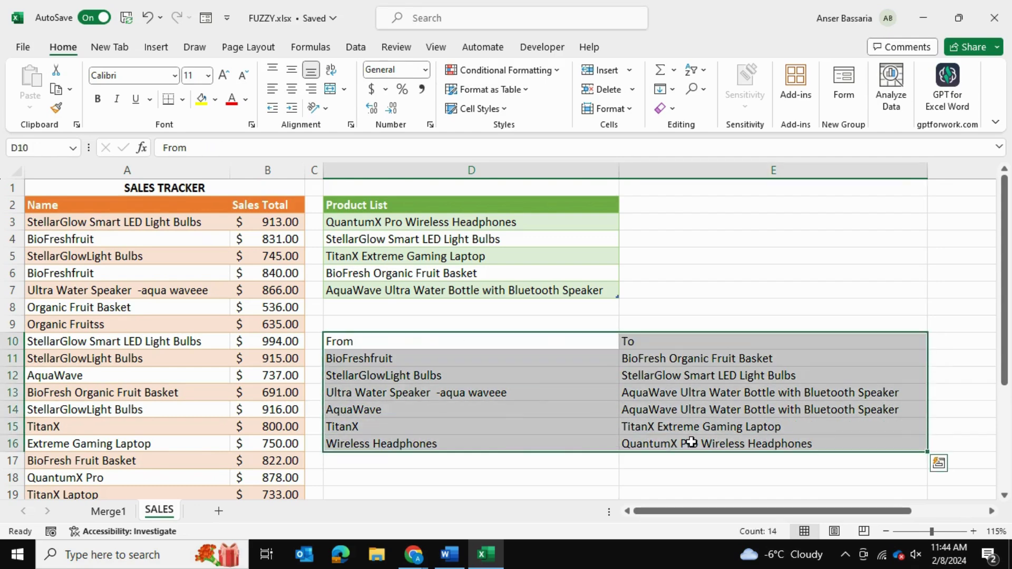
key("ctrl+t")
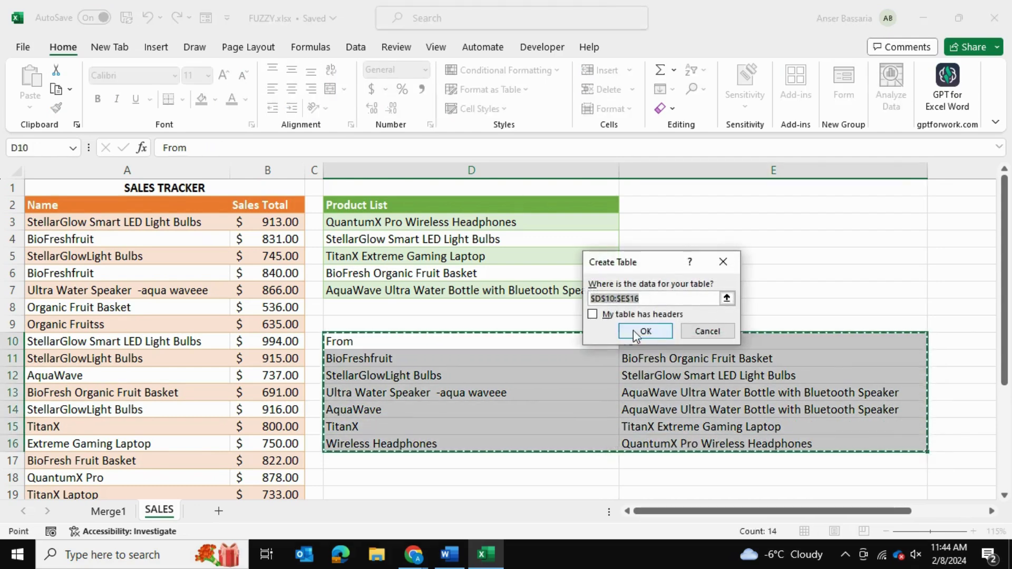
left_click(593, 315)
key("Return")
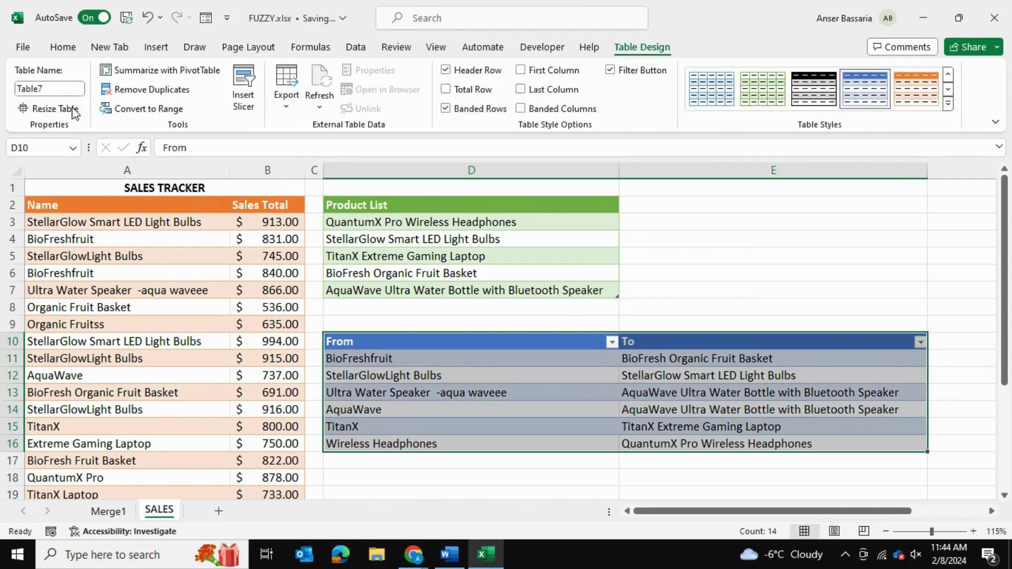
left_click(29, 88)
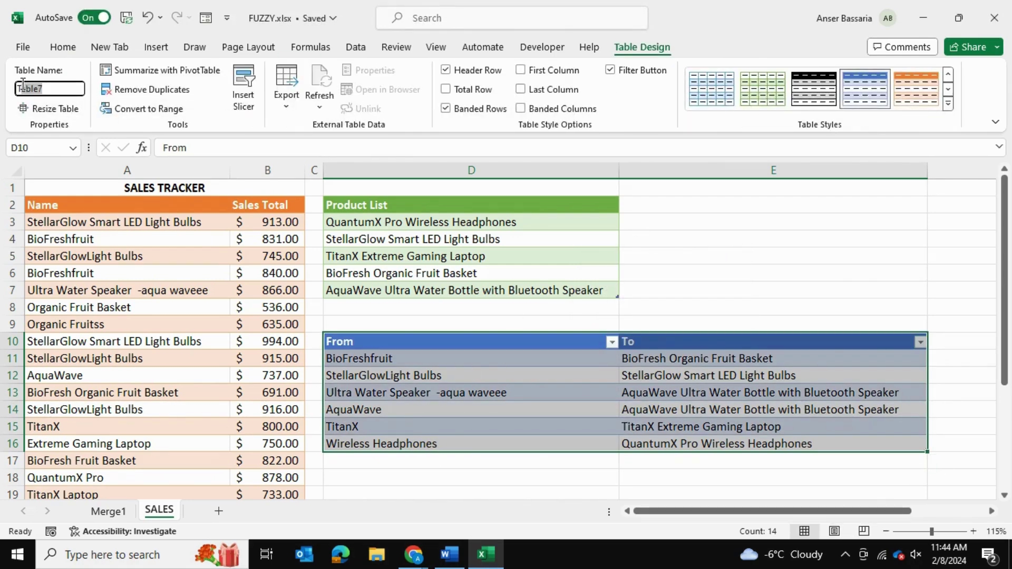
type("transform")
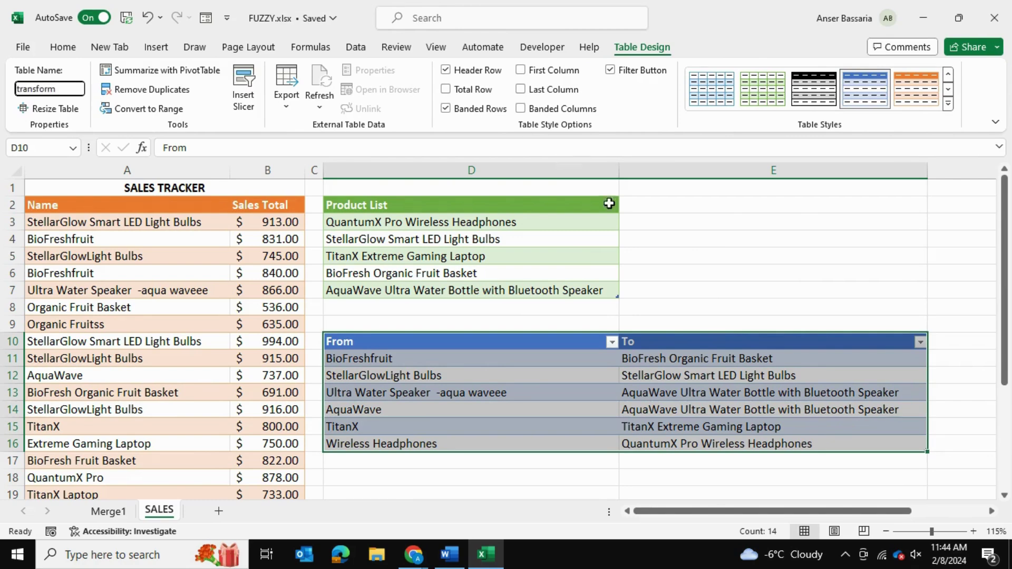
left_click(711, 260)
left_click(548, 374)
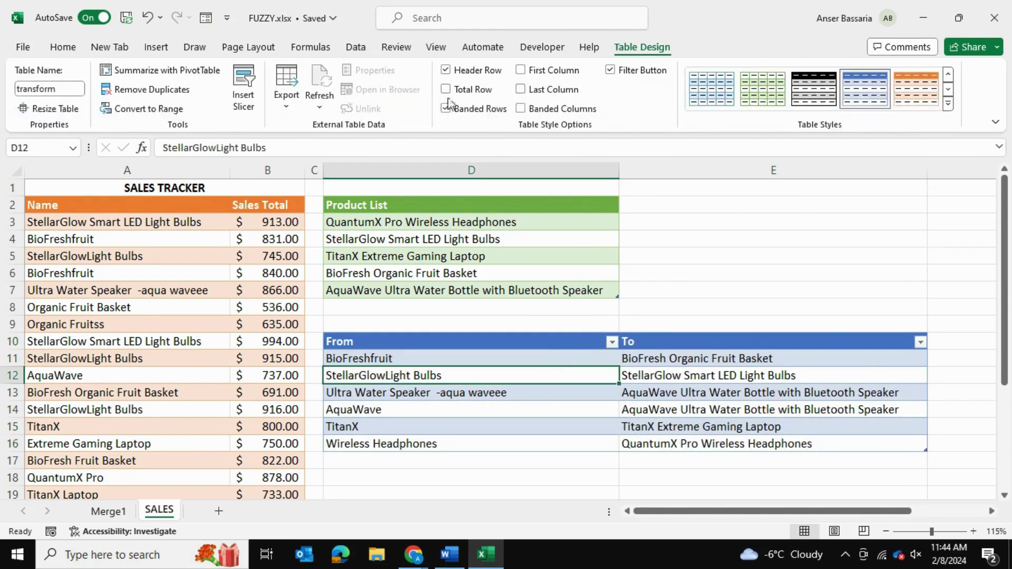
Load the transform table into Power Query as a connection-only query.
left_click(356, 48)
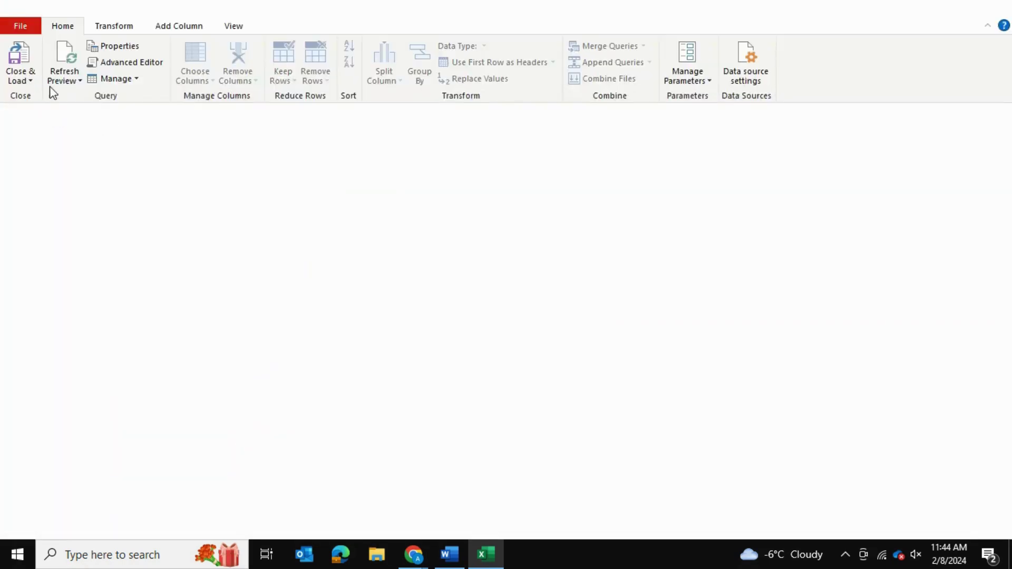
left_click(22, 81)
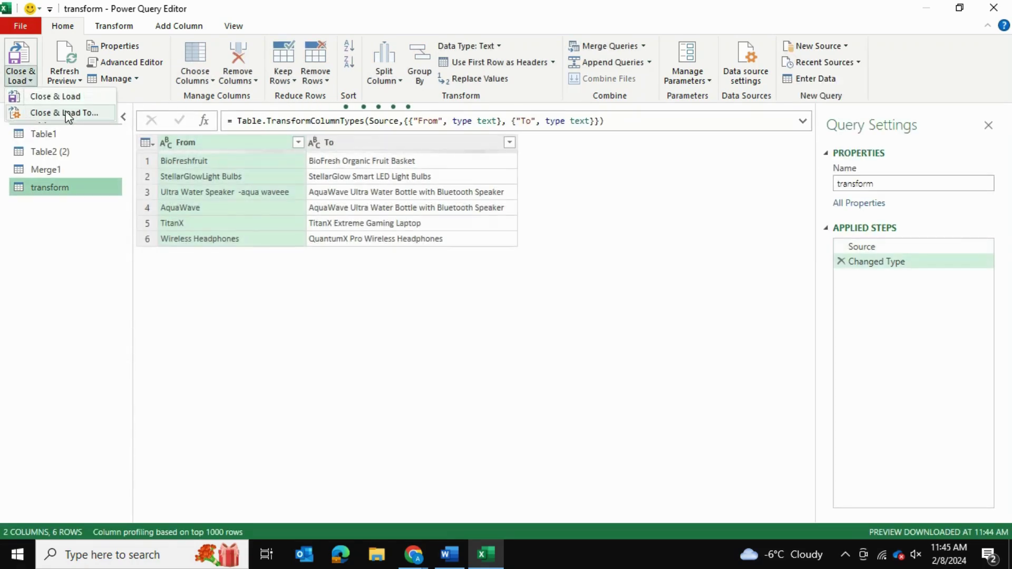
left_click(84, 95)
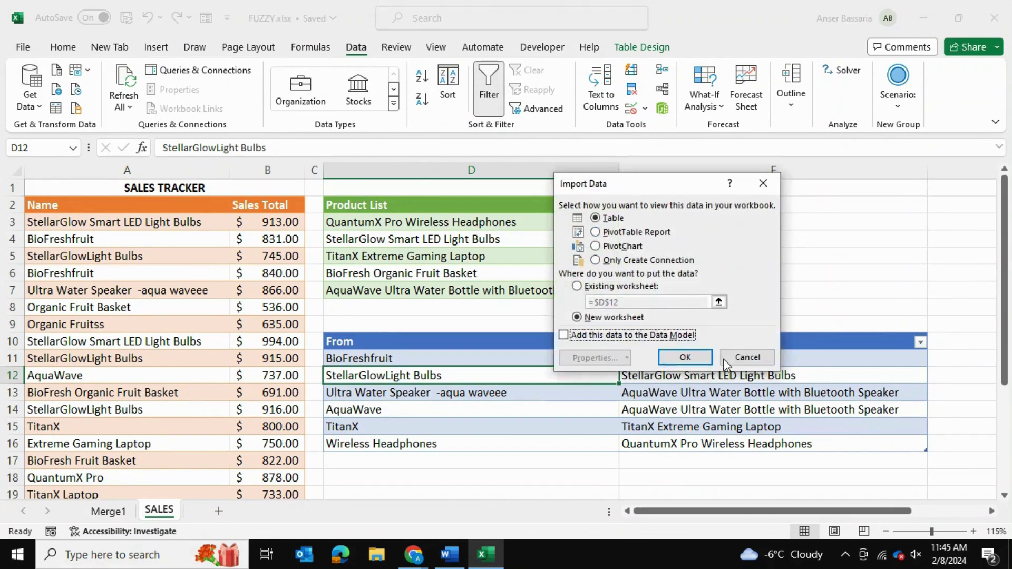
left_click(621, 261)
left_click(672, 360)
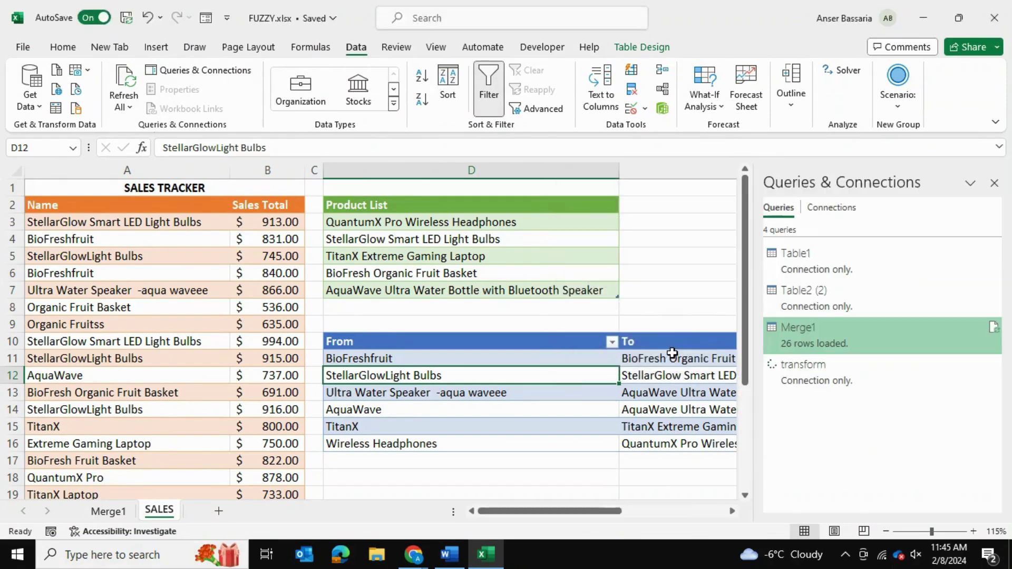
Set transform as the transformation table in Merge1's fuzzy matching options, matching 25 of 26 rows.
double_click(820, 337)
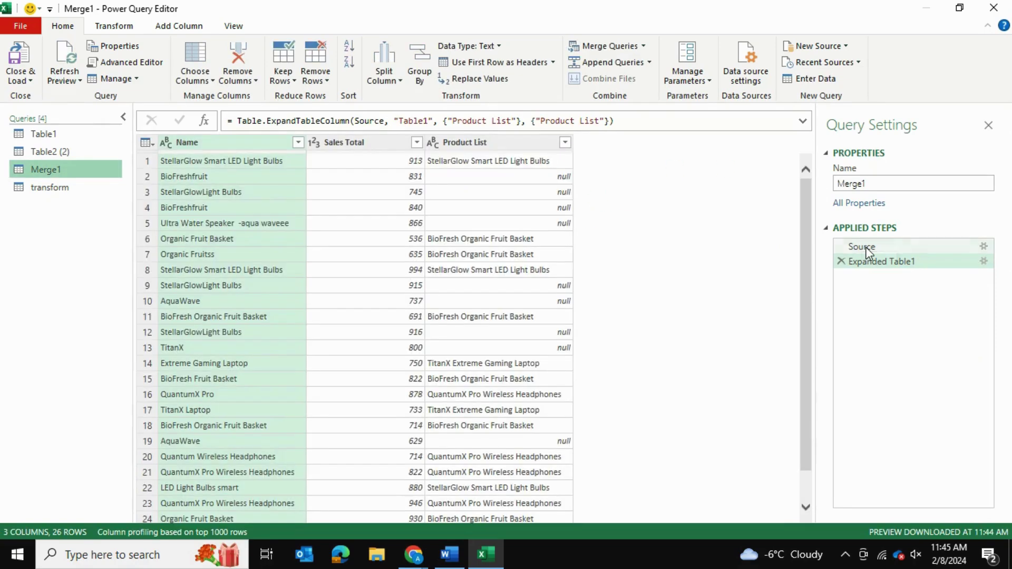
double_click(867, 248)
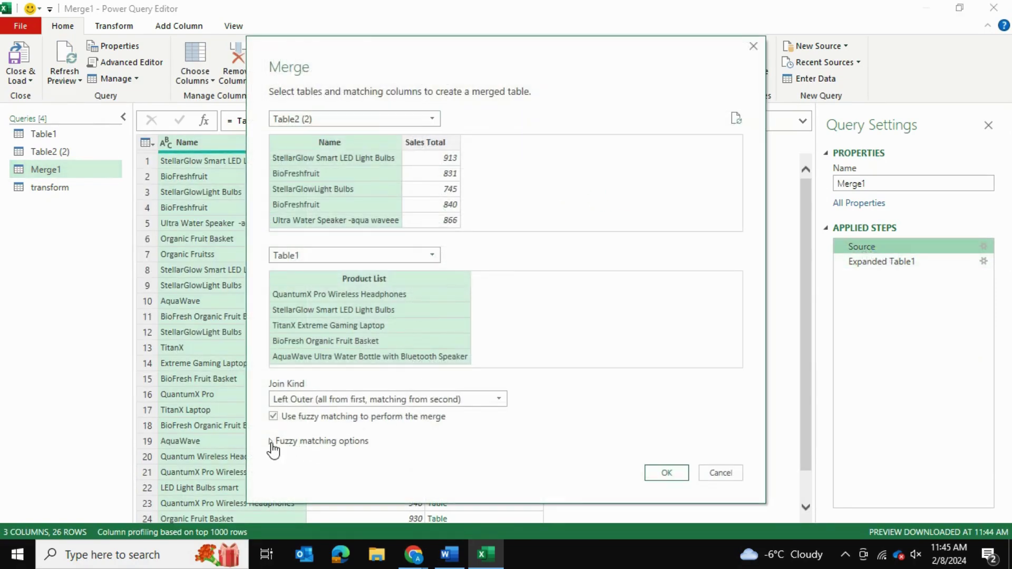
left_click(273, 441)
scroll(411, 453, "down", 3)
scroll(416, 450, "down", 1)
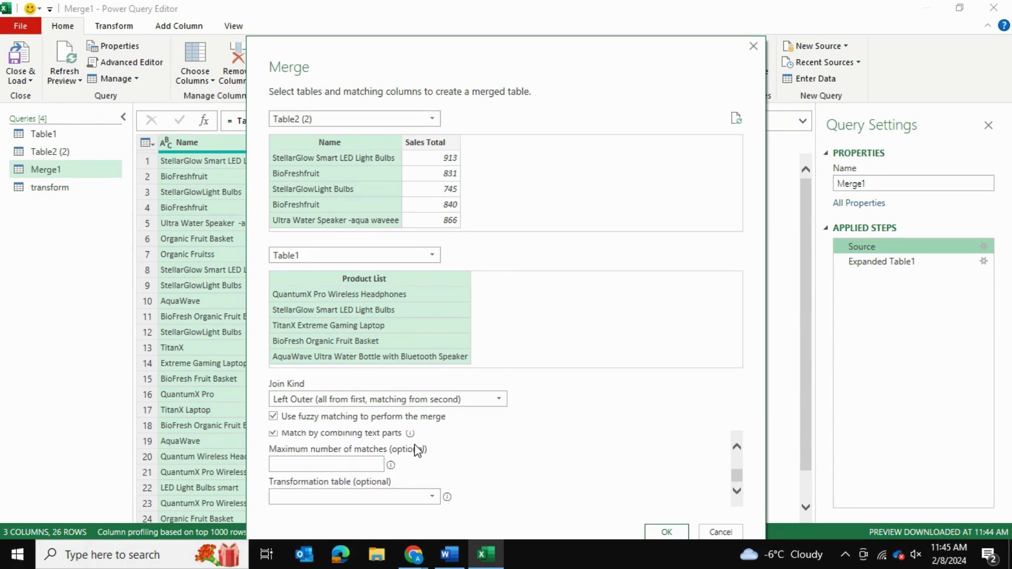
left_click(422, 496)
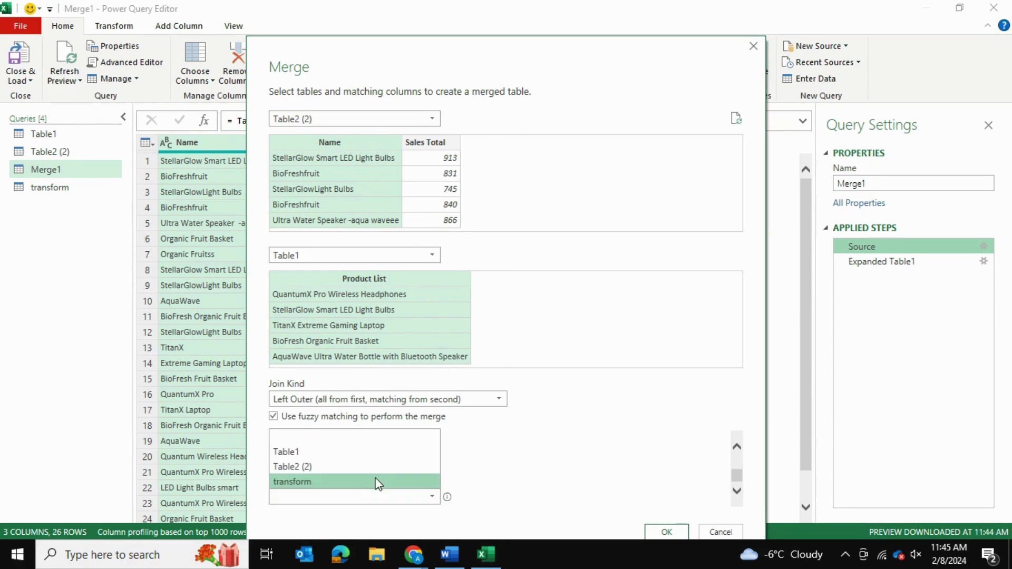
left_click(492, 491)
left_click(396, 495)
left_click(383, 481)
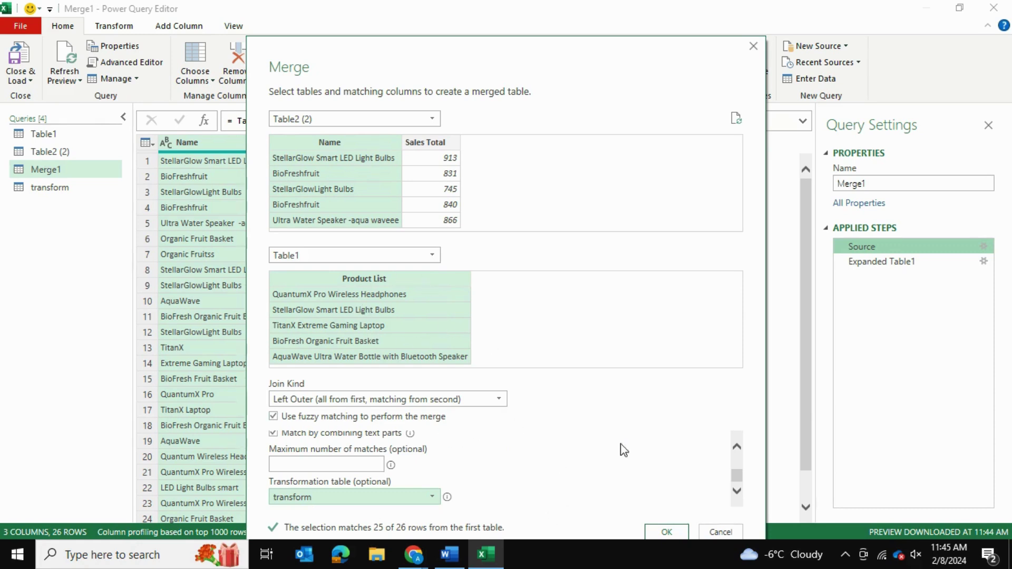
left_click(667, 532)
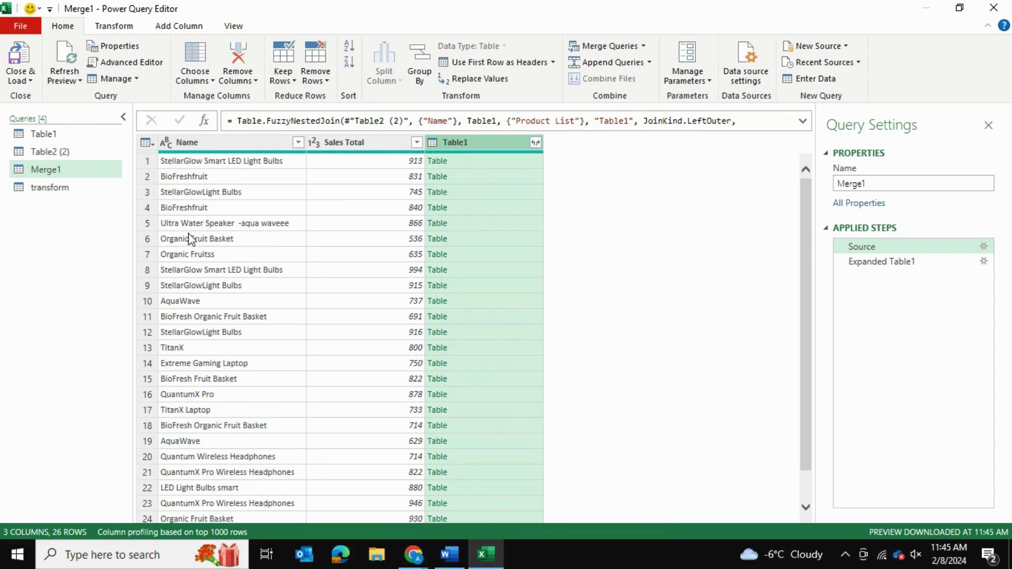
Expand Table1 to Product List without the prefix, then check the matches, including row 16's null.
left_click(534, 141)
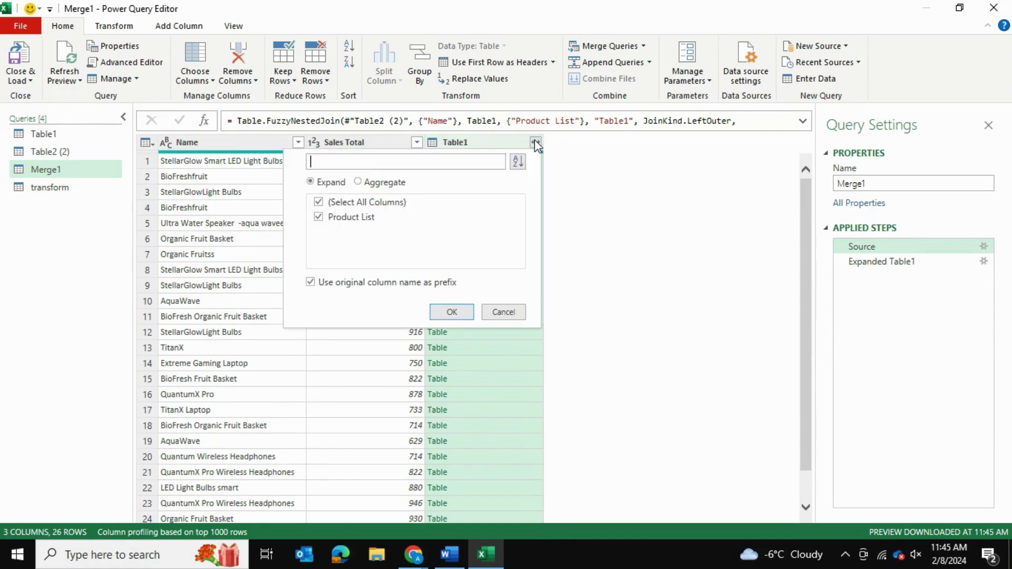
left_click(312, 284)
left_click(451, 314)
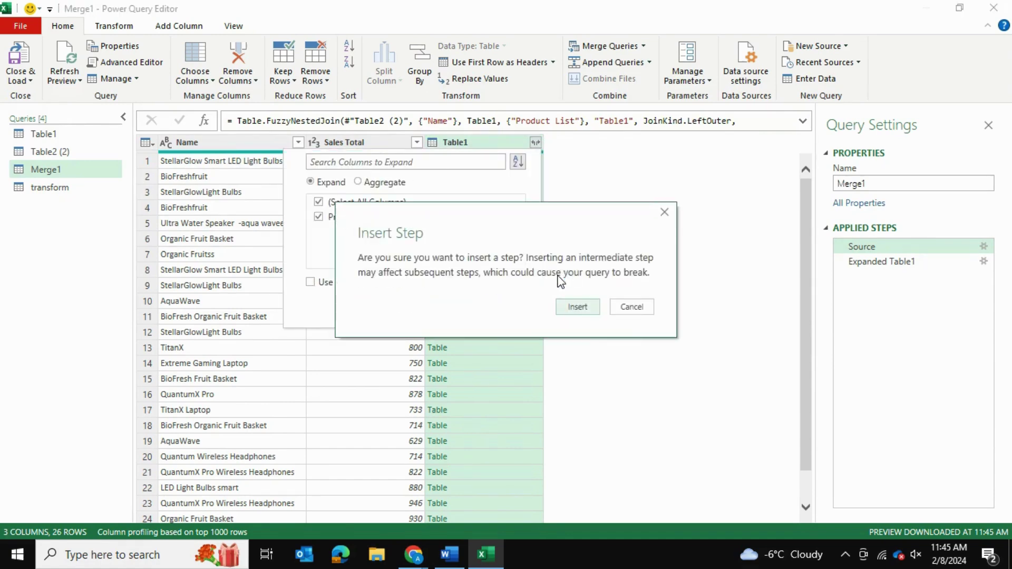
left_click(574, 307)
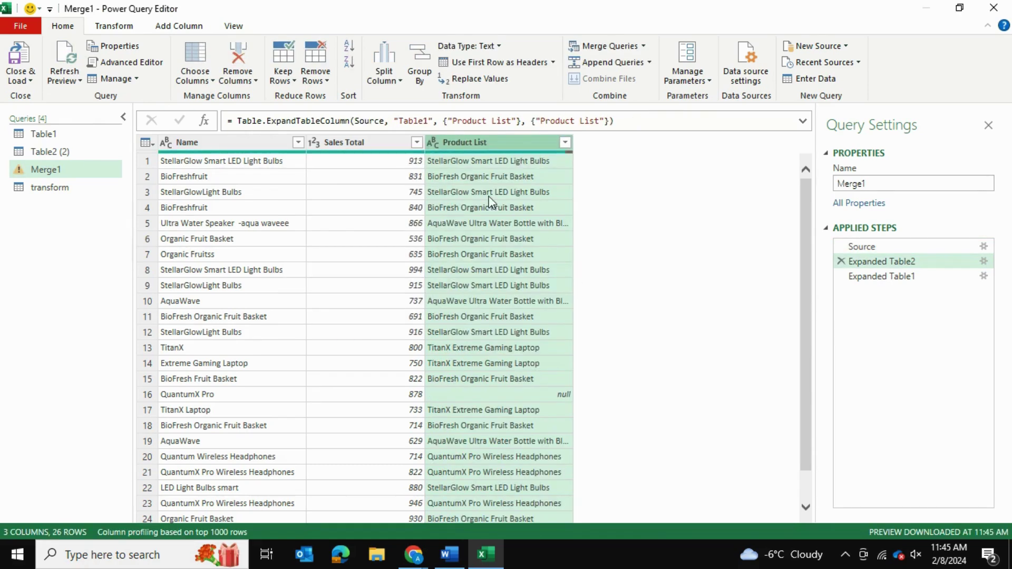
left_click(211, 395)
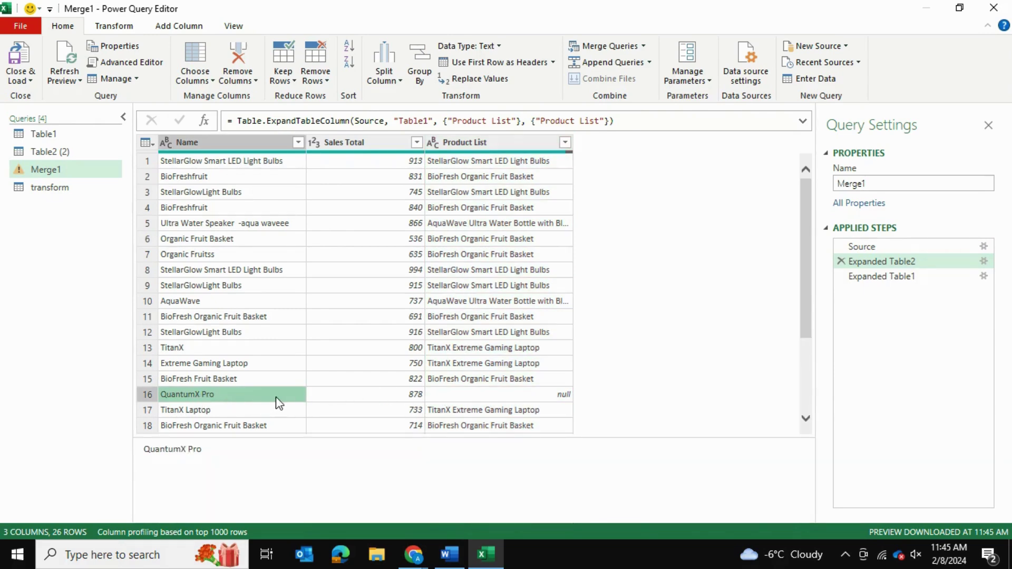
left_click(558, 346)
left_click(558, 394)
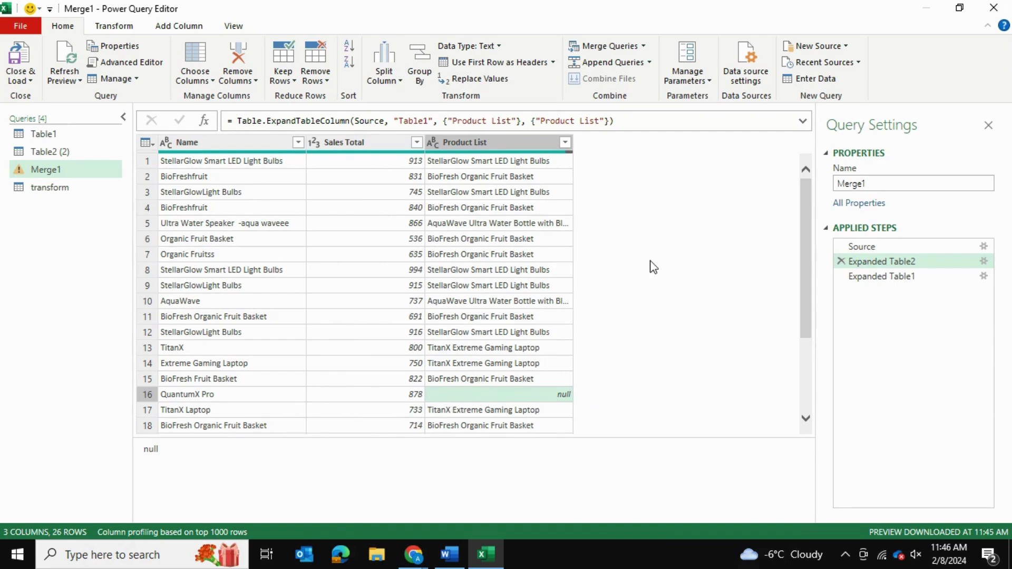
Remove the original Name column and move Product List in front of Sales Total.
left_click(253, 143)
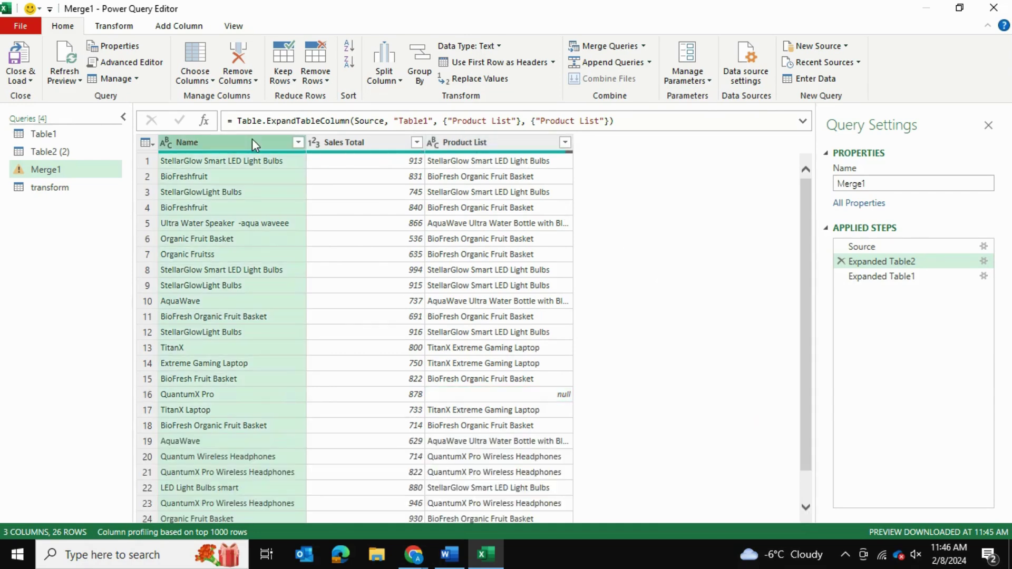
key("Delete")
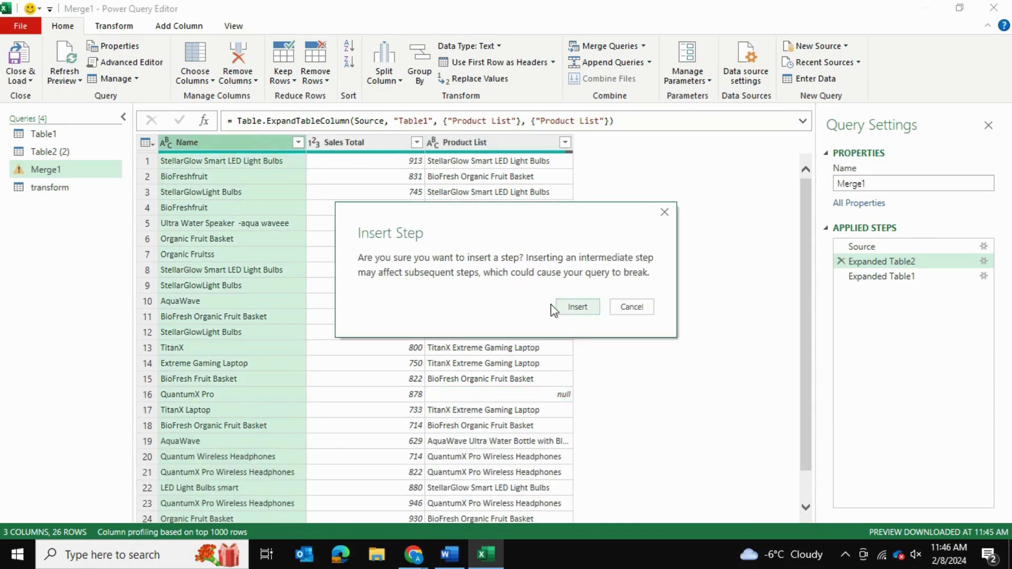
left_click(583, 309)
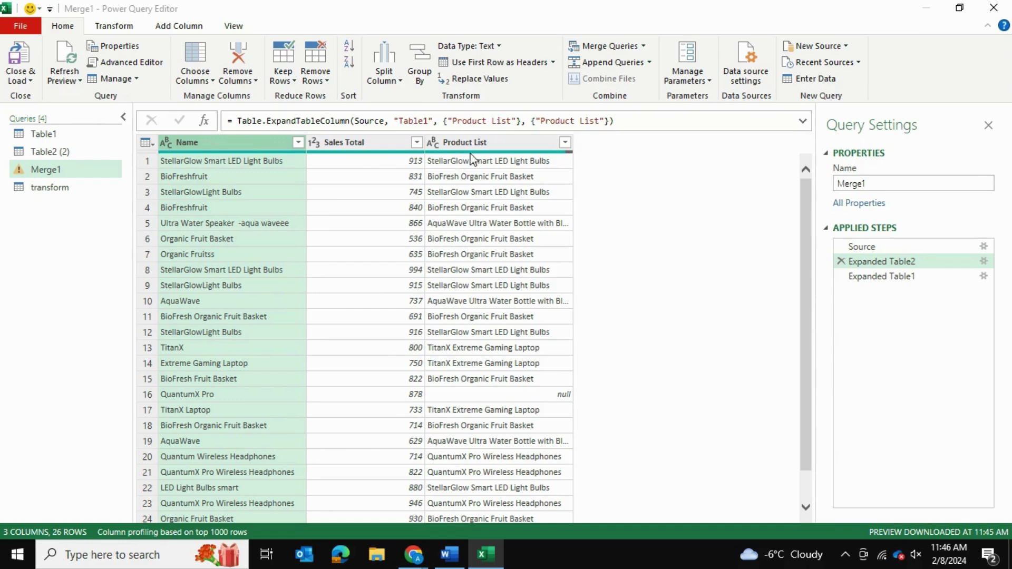
left_click_drag(348, 146, 193, 140)
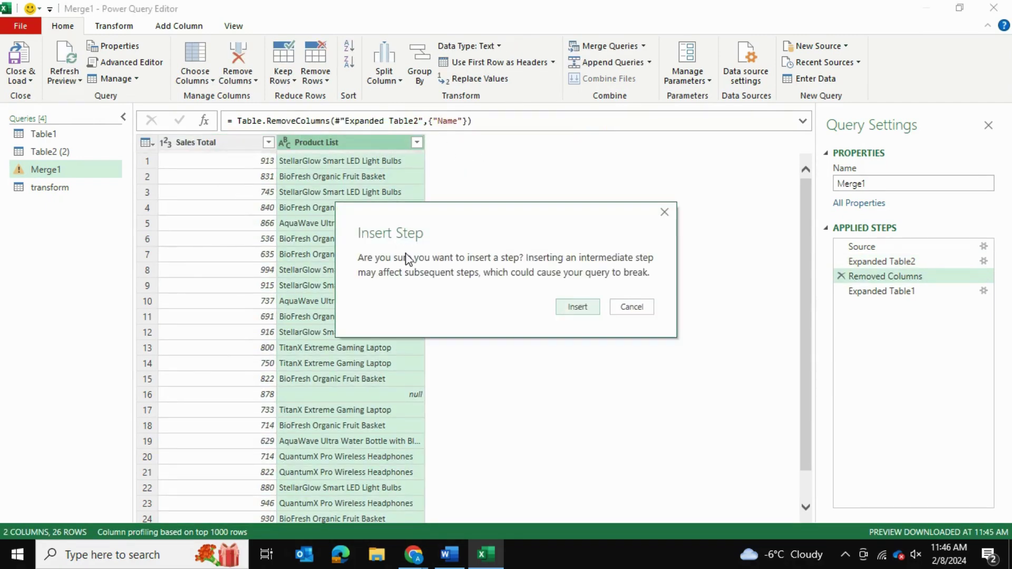
left_click(578, 307)
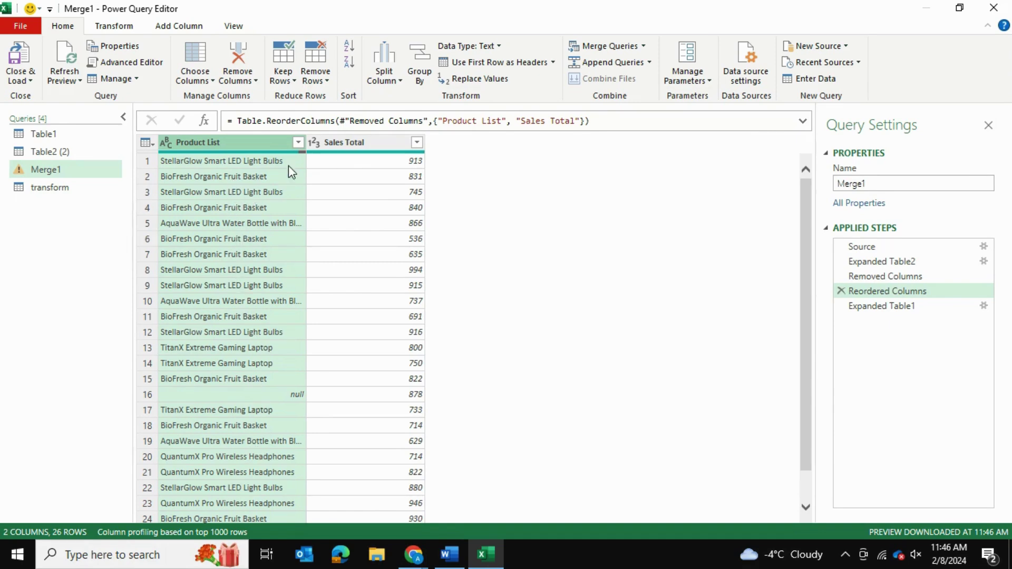
Load Merge1 into the workbook and give the Sales Total column the dollar Accounting format.
left_click(34, 84)
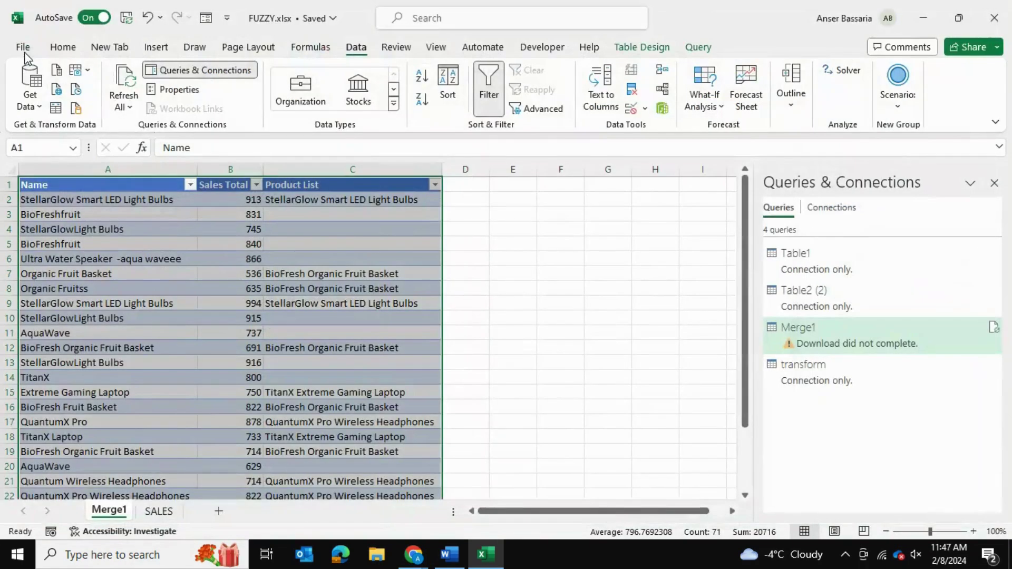
scroll(486, 292, "down", 4)
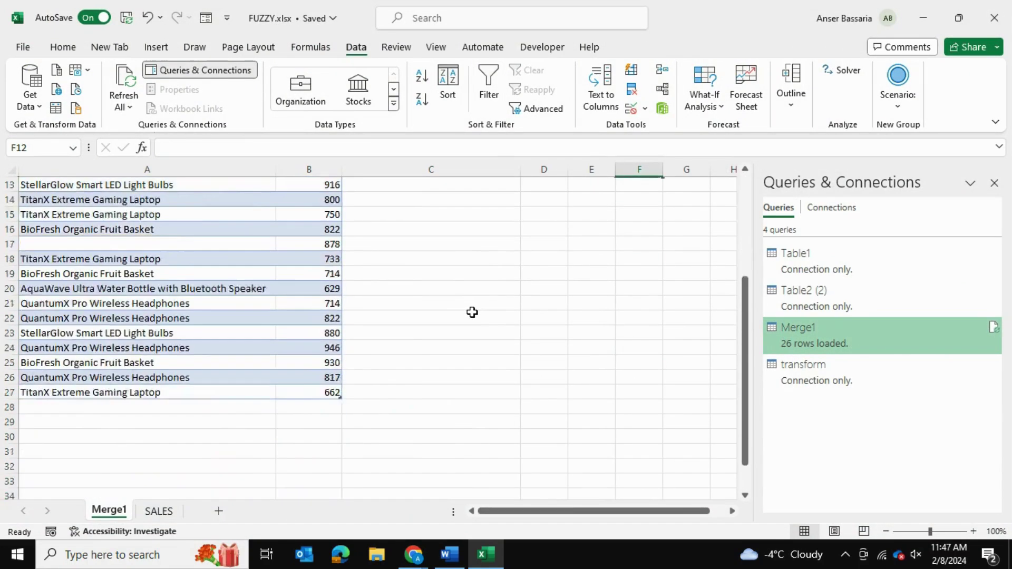
scroll(472, 313, "up", 4)
left_click(306, 168)
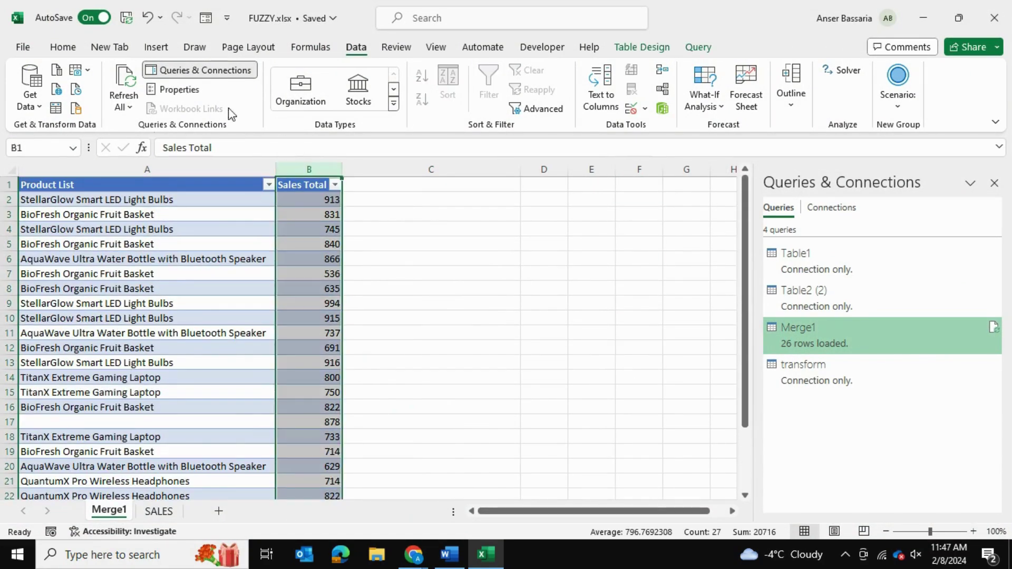
left_click(63, 46)
left_click(371, 89)
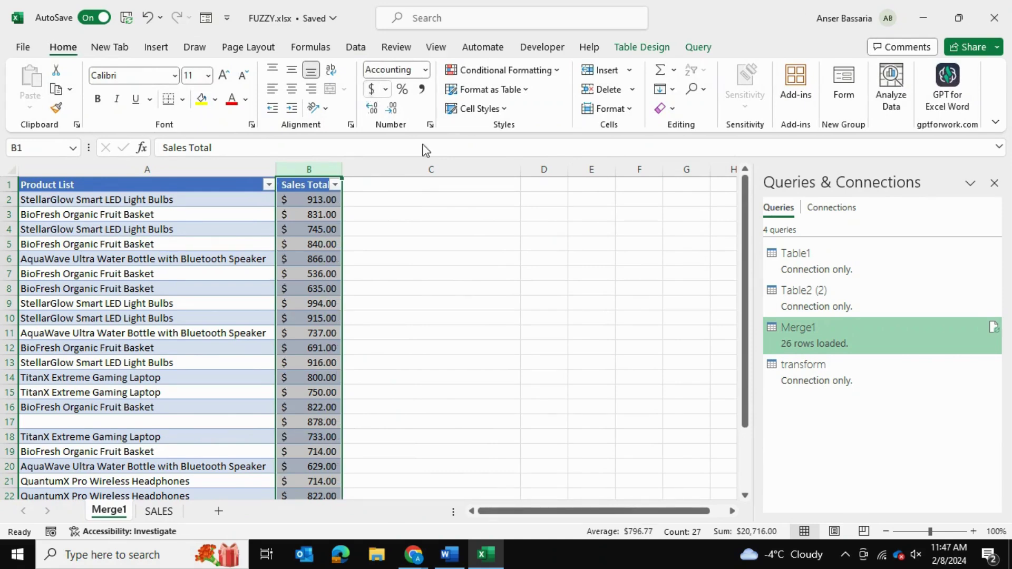
left_click(517, 261)
Fill blank cell A17 with =A21 so it shows QuantumX Pro Wireless Headphones.
left_click(219, 424)
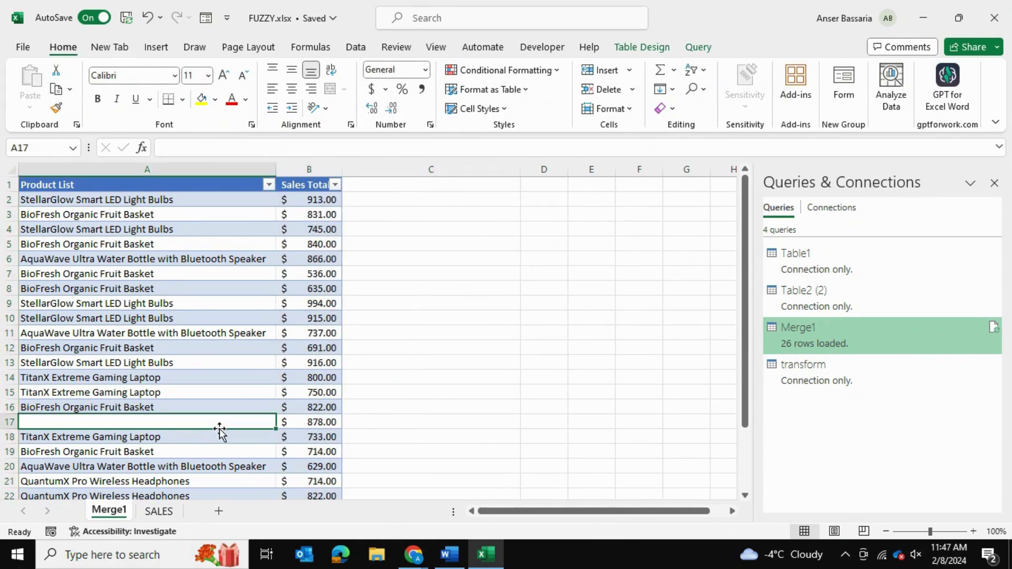
type("=")
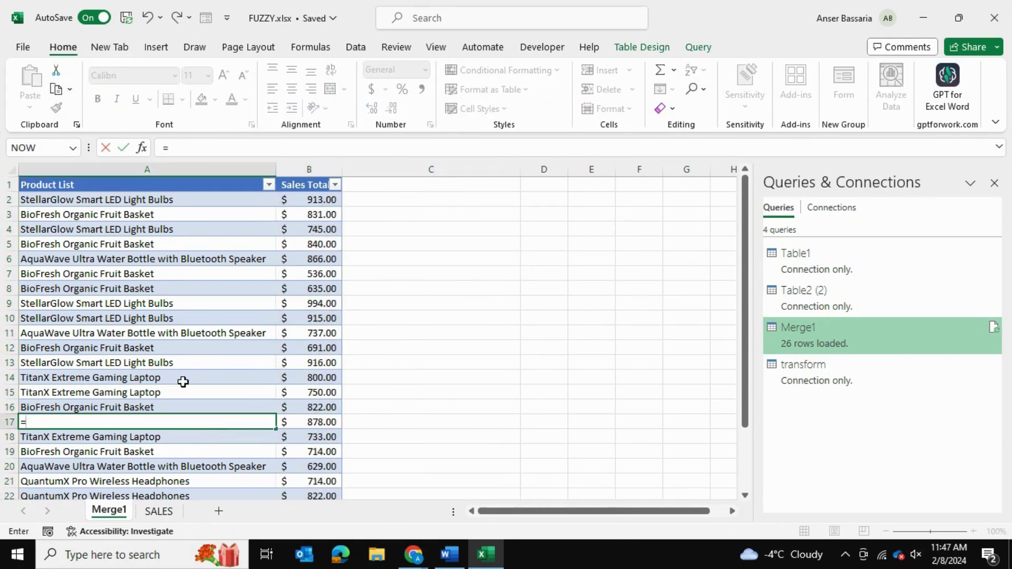
left_click(128, 481)
key("Return")
left_click(483, 359)
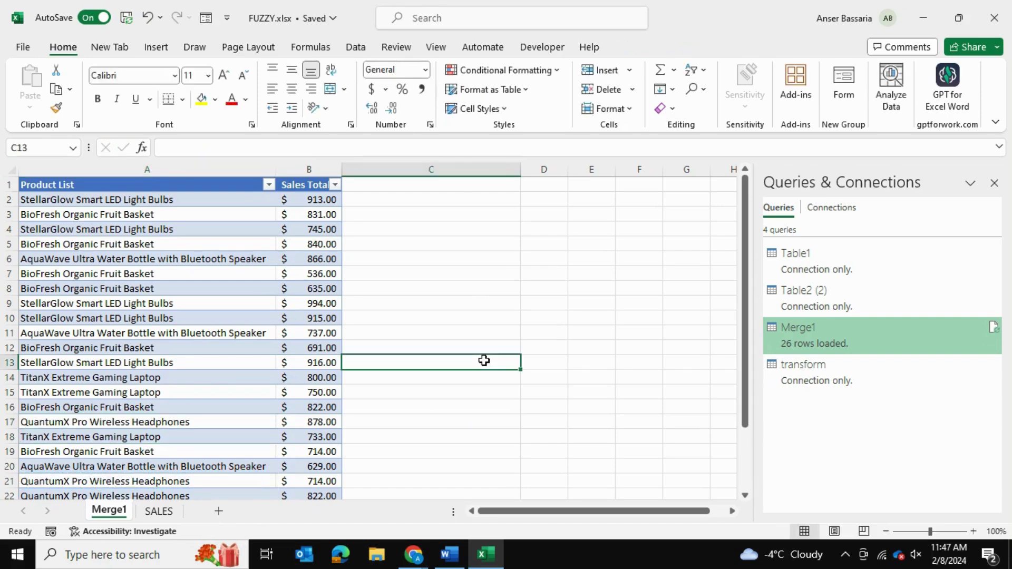
Compare the original product names on the SALES sheet, including Ultra Water Speaker, TitanX Laptop and QuantumX Pro.
left_click(158, 510)
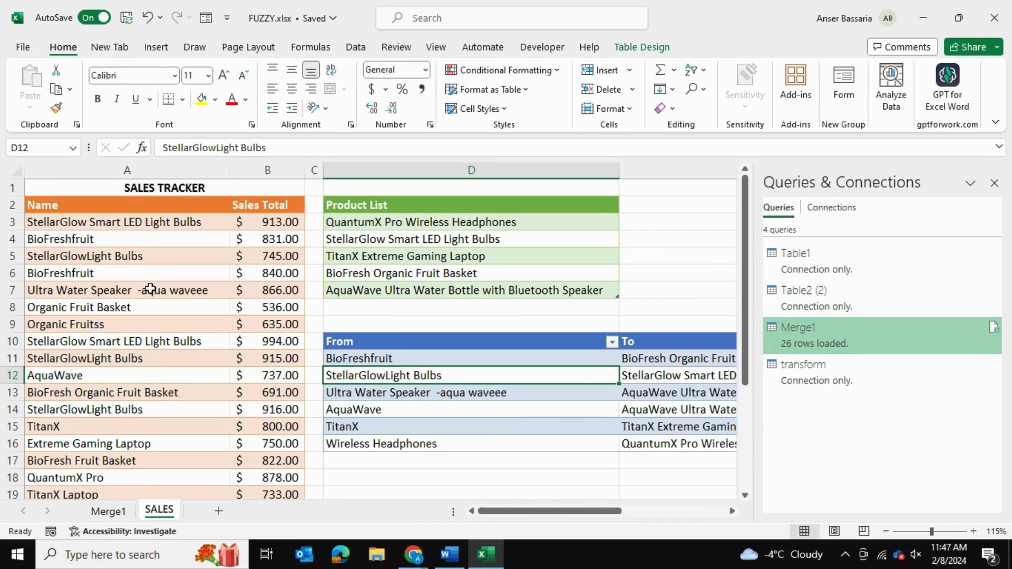
left_click_drag(84, 221, 150, 329)
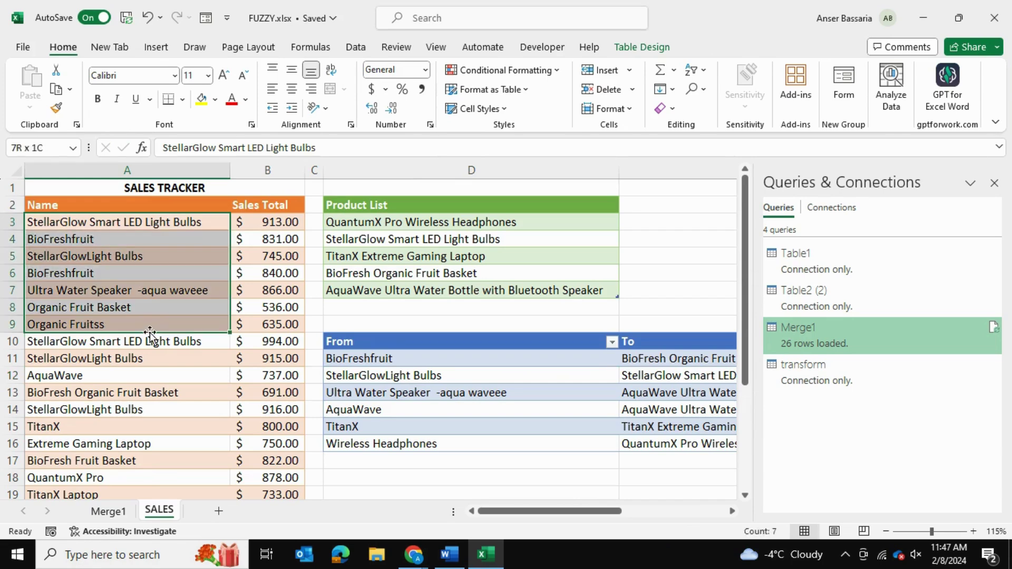
left_click(146, 288)
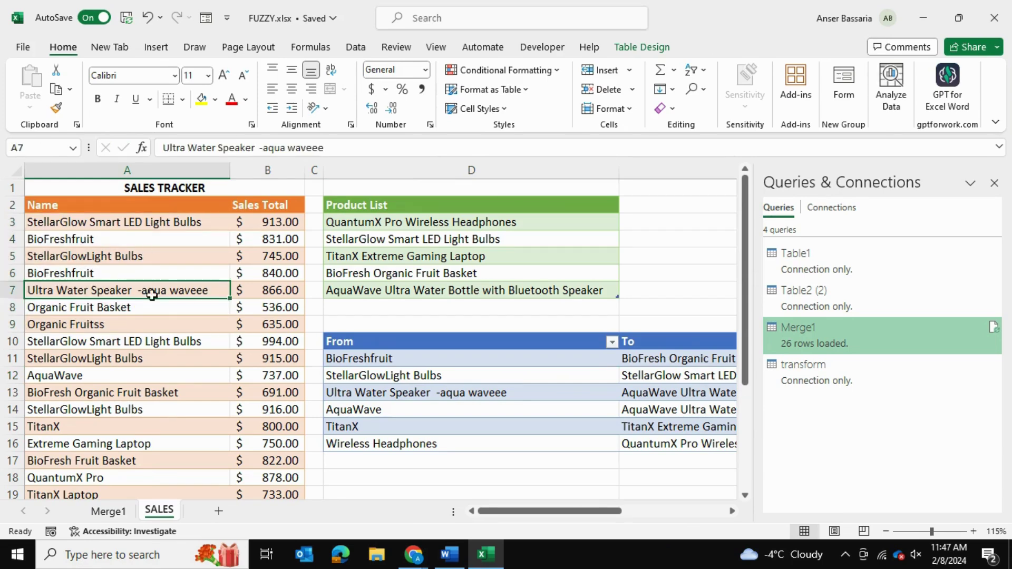
scroll(155, 368, "down", 3)
left_click(116, 337)
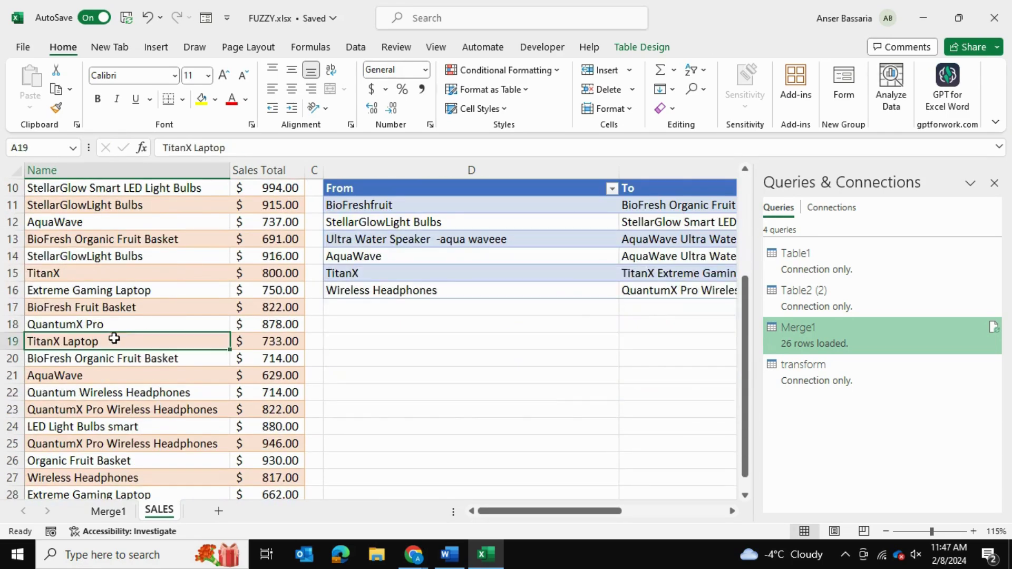
left_click(118, 323)
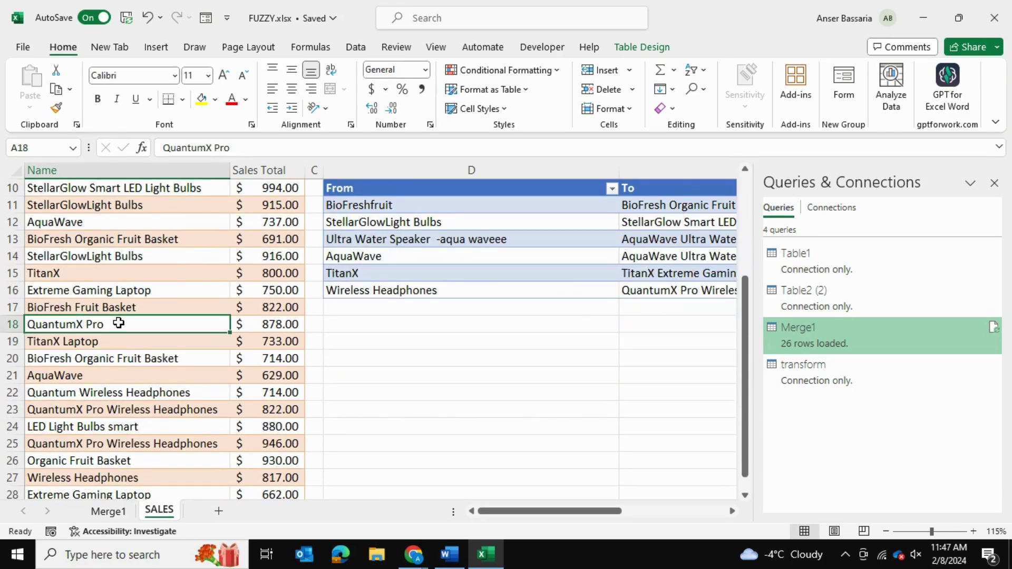
On the Merge1 sheet, widen column B to fit Sales Total and select the merged rows.
left_click(108, 511)
left_click_drag(158, 185, 319, 262)
left_click_drag(341, 169, 368, 169)
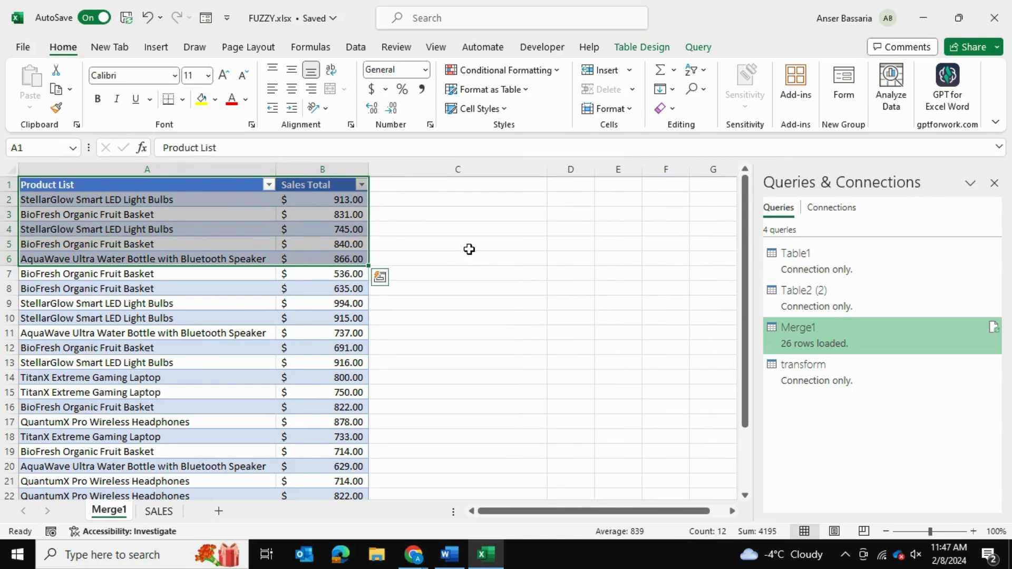
left_click(469, 248)
scroll(247, 324, "down", 7)
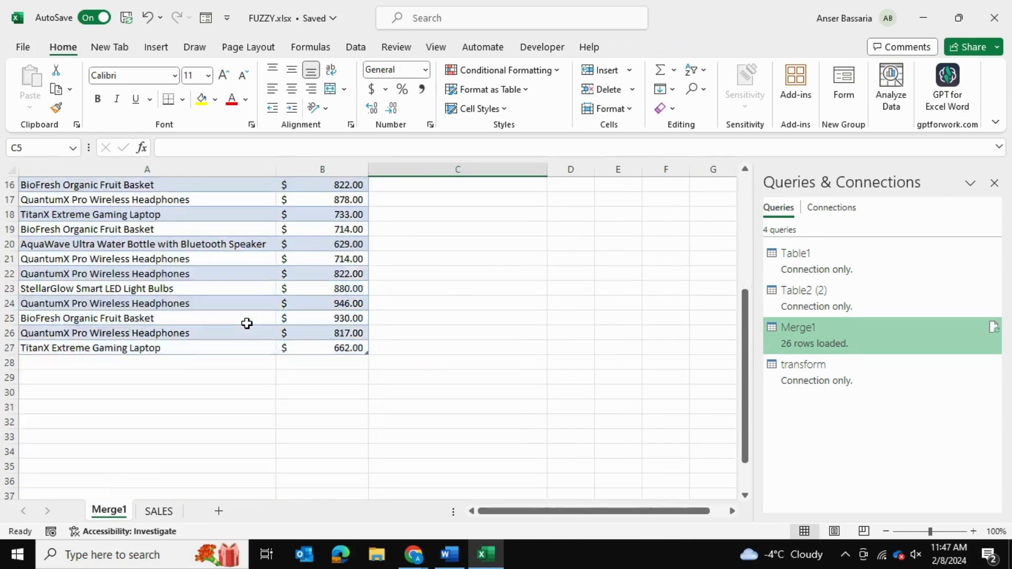
scroll(247, 324, "up", 7)
left_click_drag(268, 199, 343, 467)
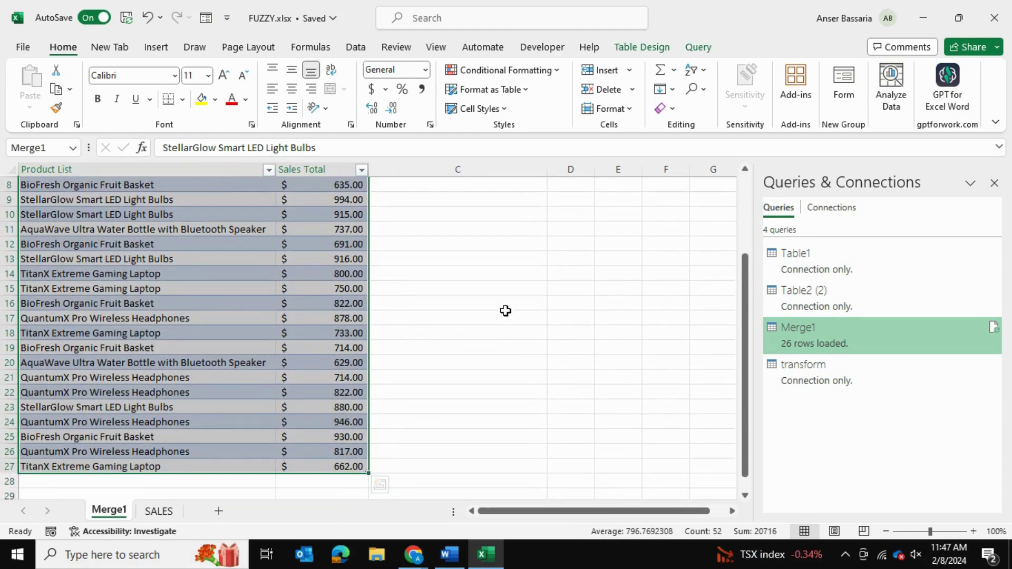
scroll(505, 311, "up", 3)
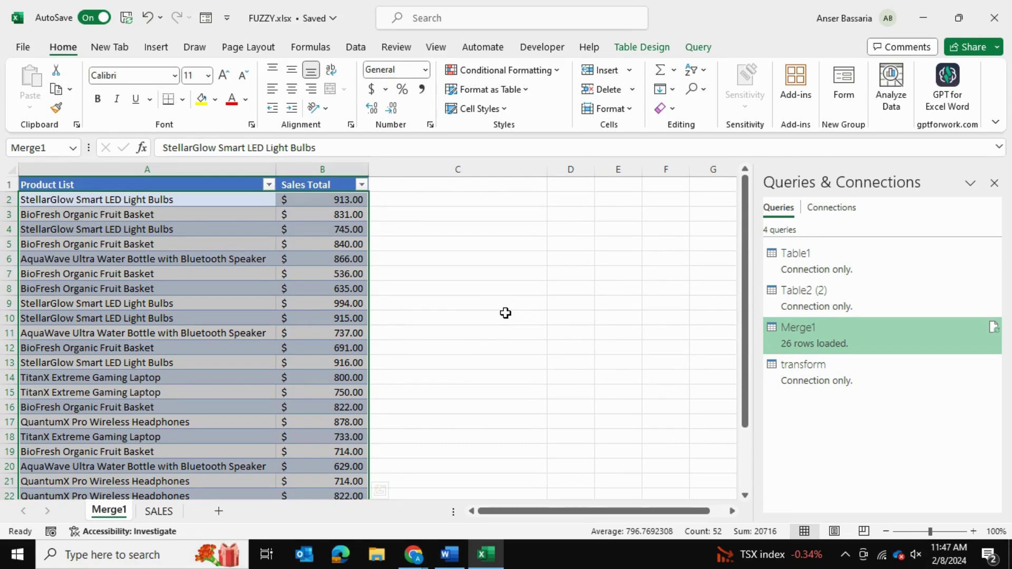
scroll(505, 312, "down", 14)
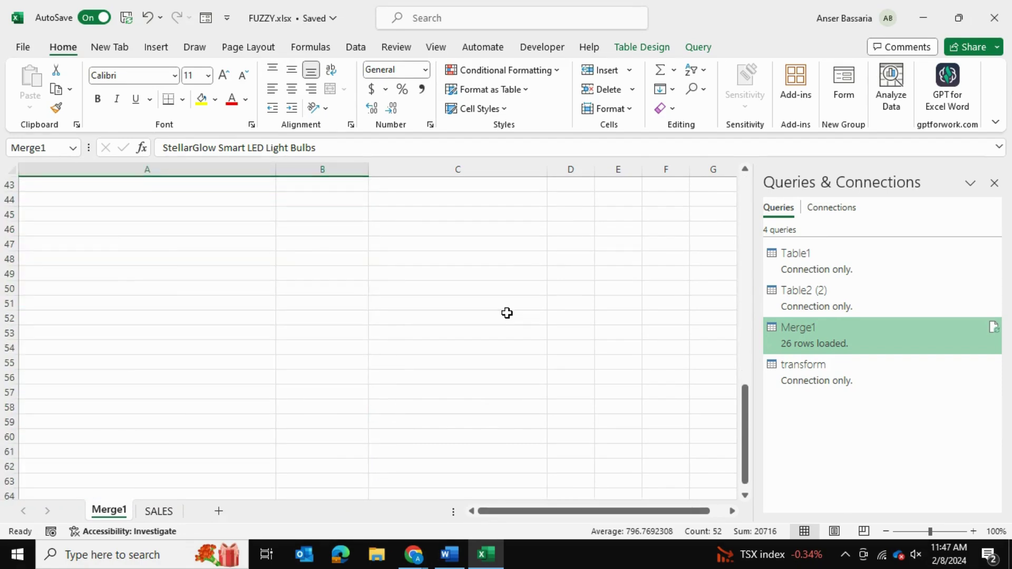
scroll(510, 311, "up", 14)
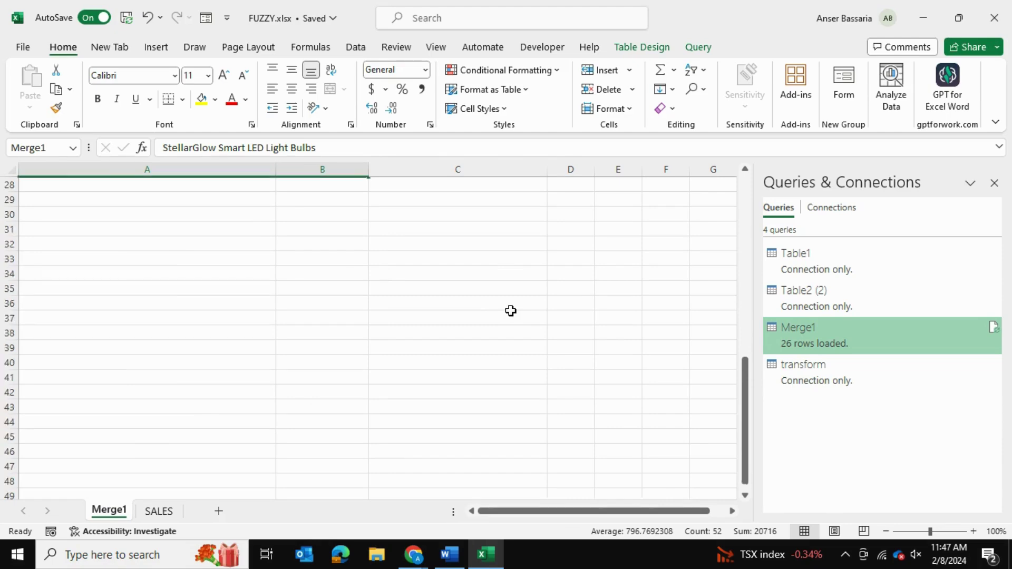